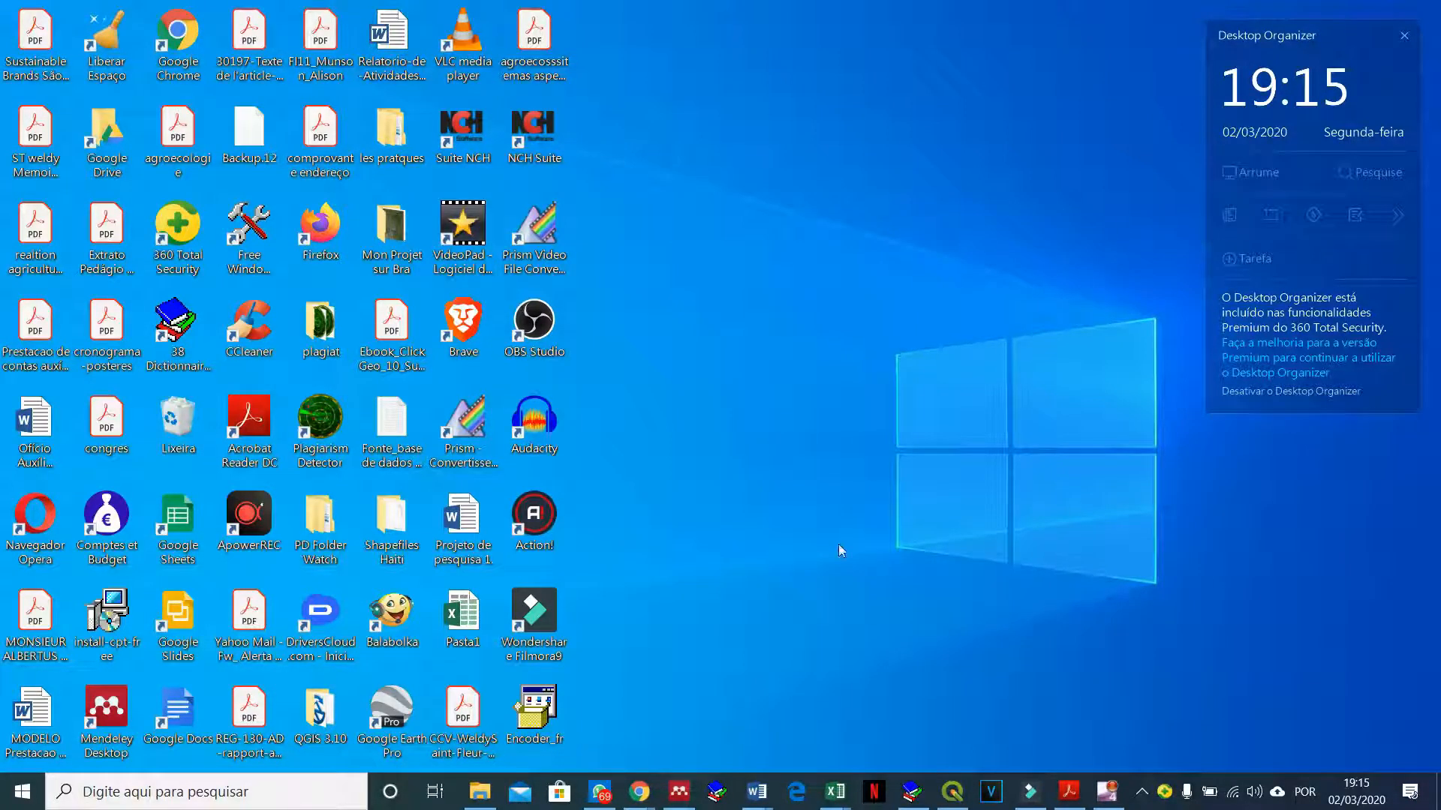
- Switch to the Documento2 window in Word and return from its file screen to the document text
left_click(693, 583)
left_click(766, 741)
left_click(753, 788)
left_click(445, 713)
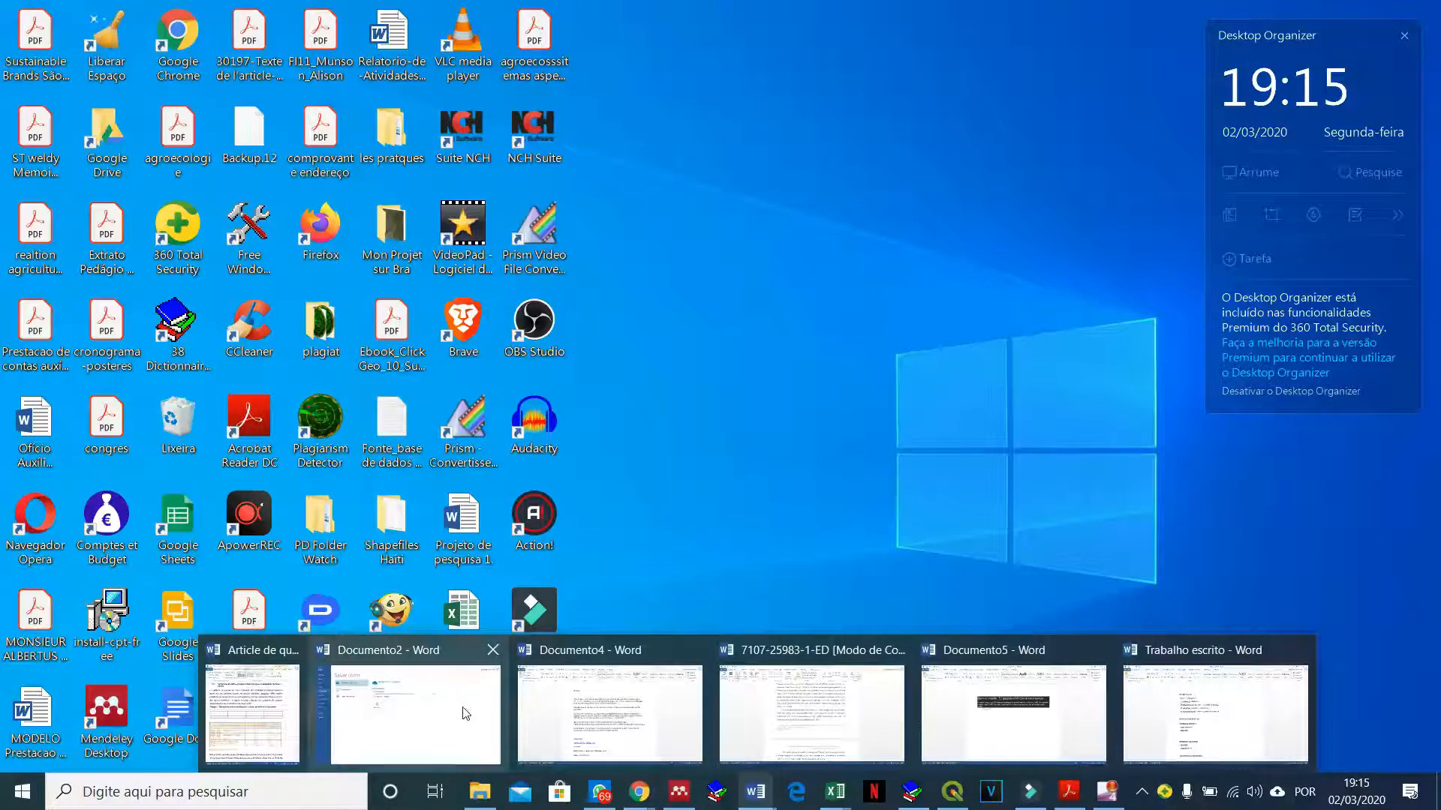
left_click(30, 32)
- Examine the article outline, from the first chapter's sections through the introduction and methodology sections of CHAPITRE II
left_click(547, 310)
scroll(542, 323, "down", 11)
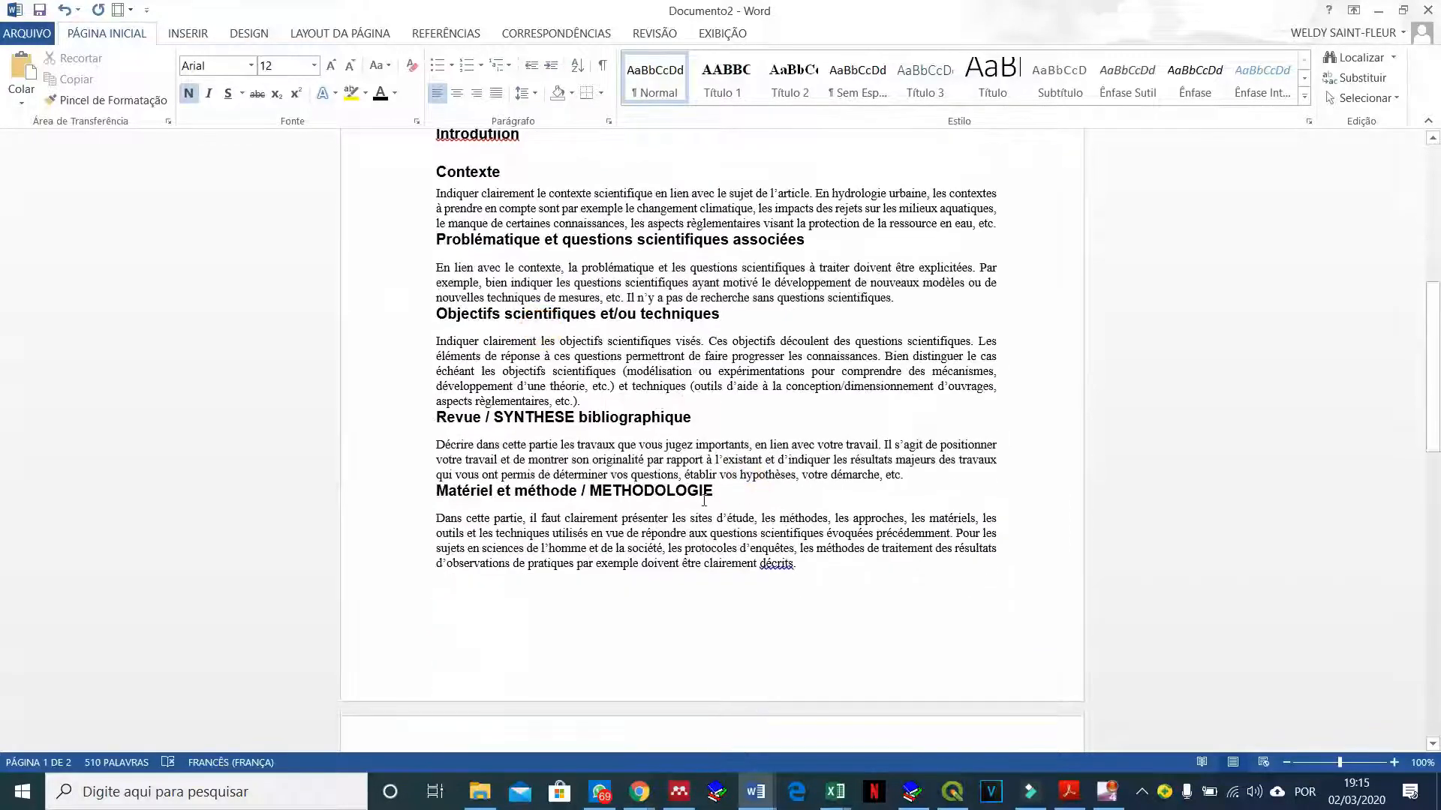
scroll(488, 328, "up", 3)
scroll(488, 327, "up", 7)
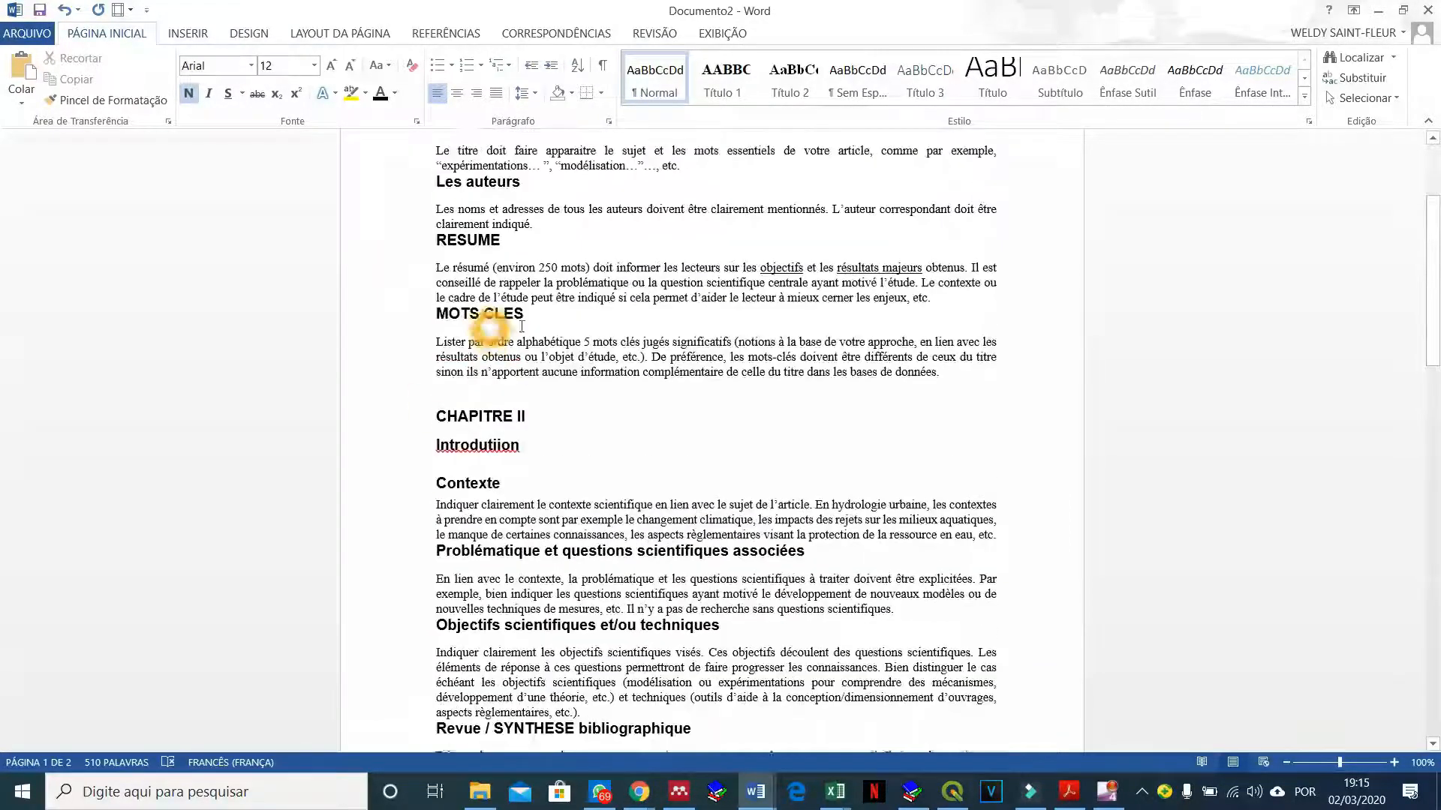
left_click(497, 202)
left_click(655, 181)
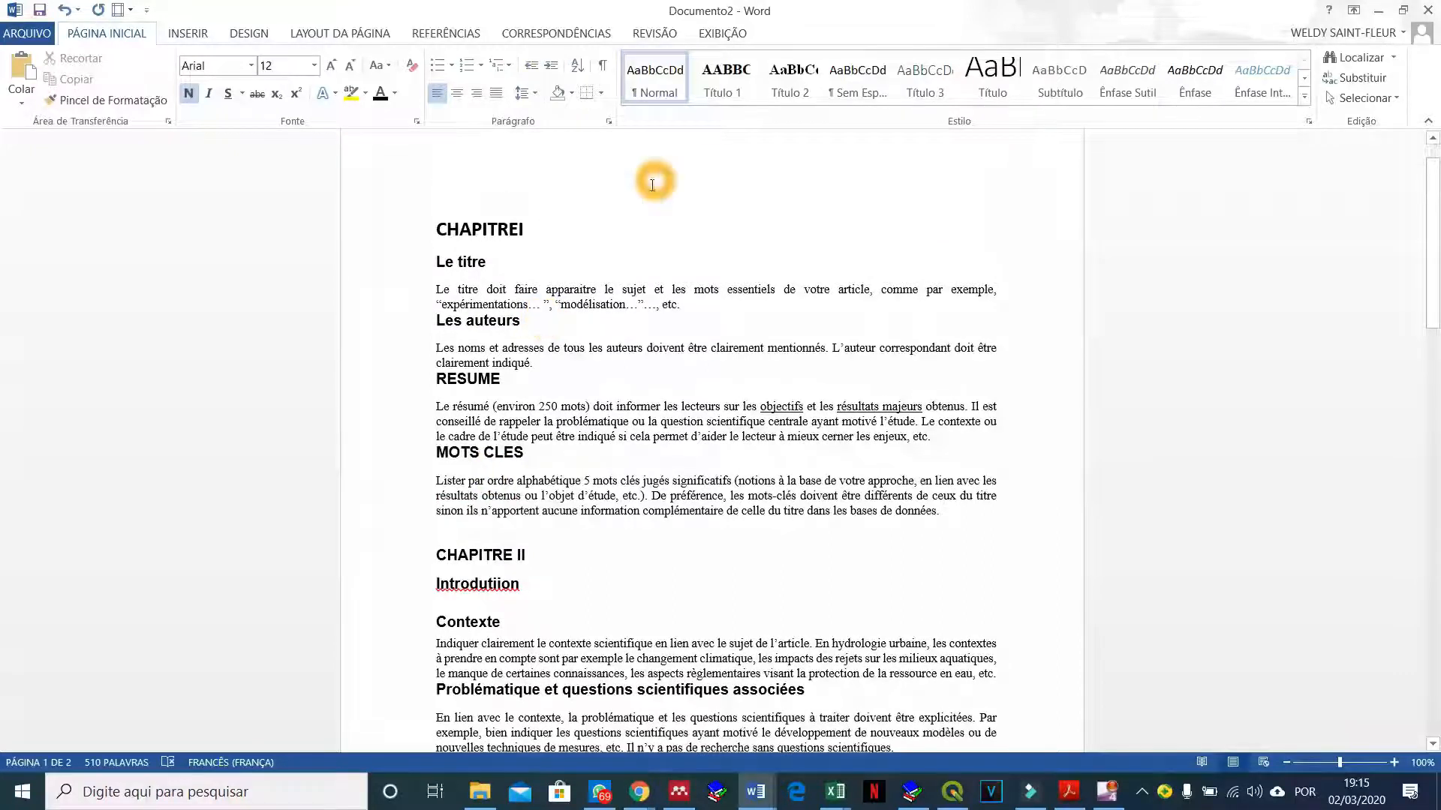
scroll(590, 332, "down", 4)
left_click(590, 331)
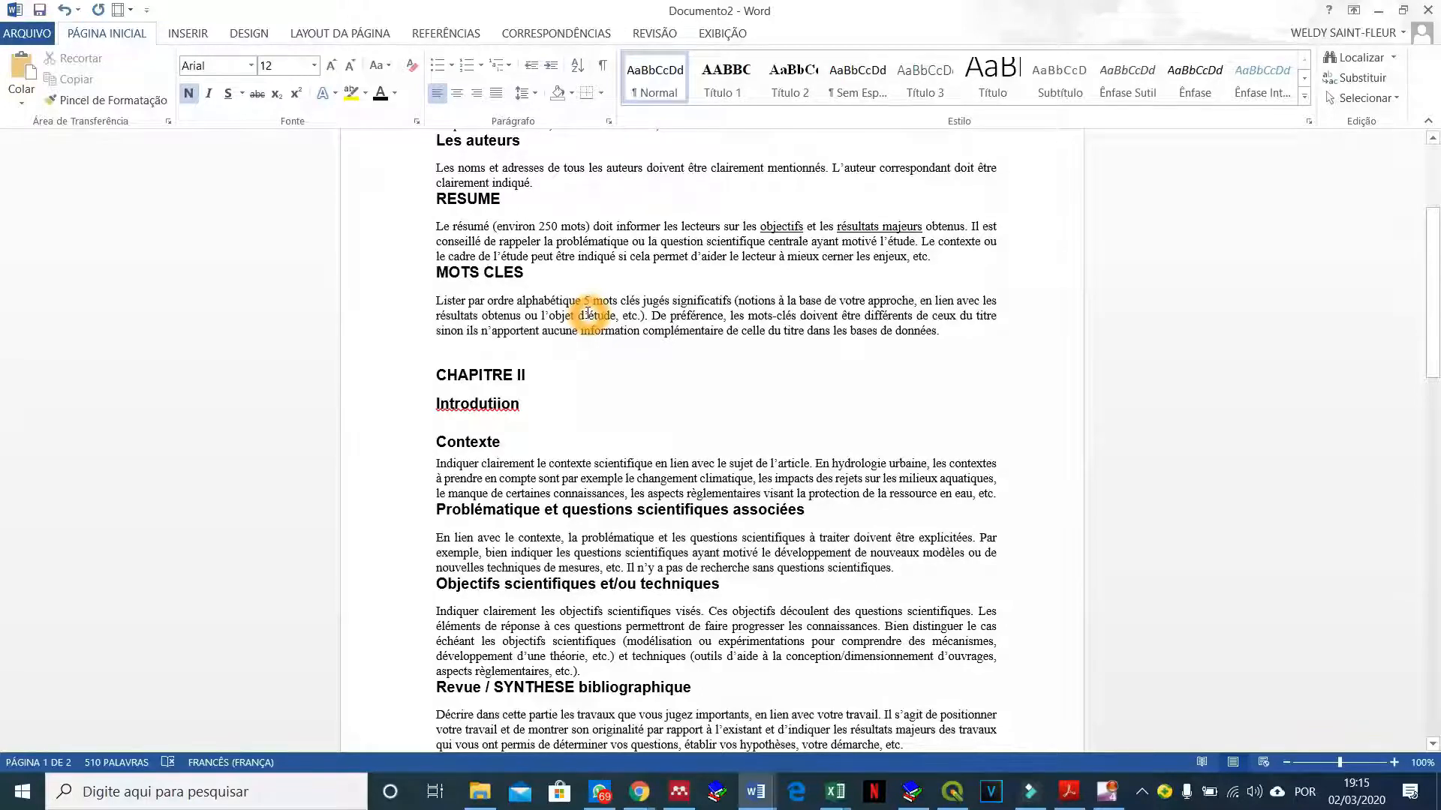
scroll(604, 298, "up", 5)
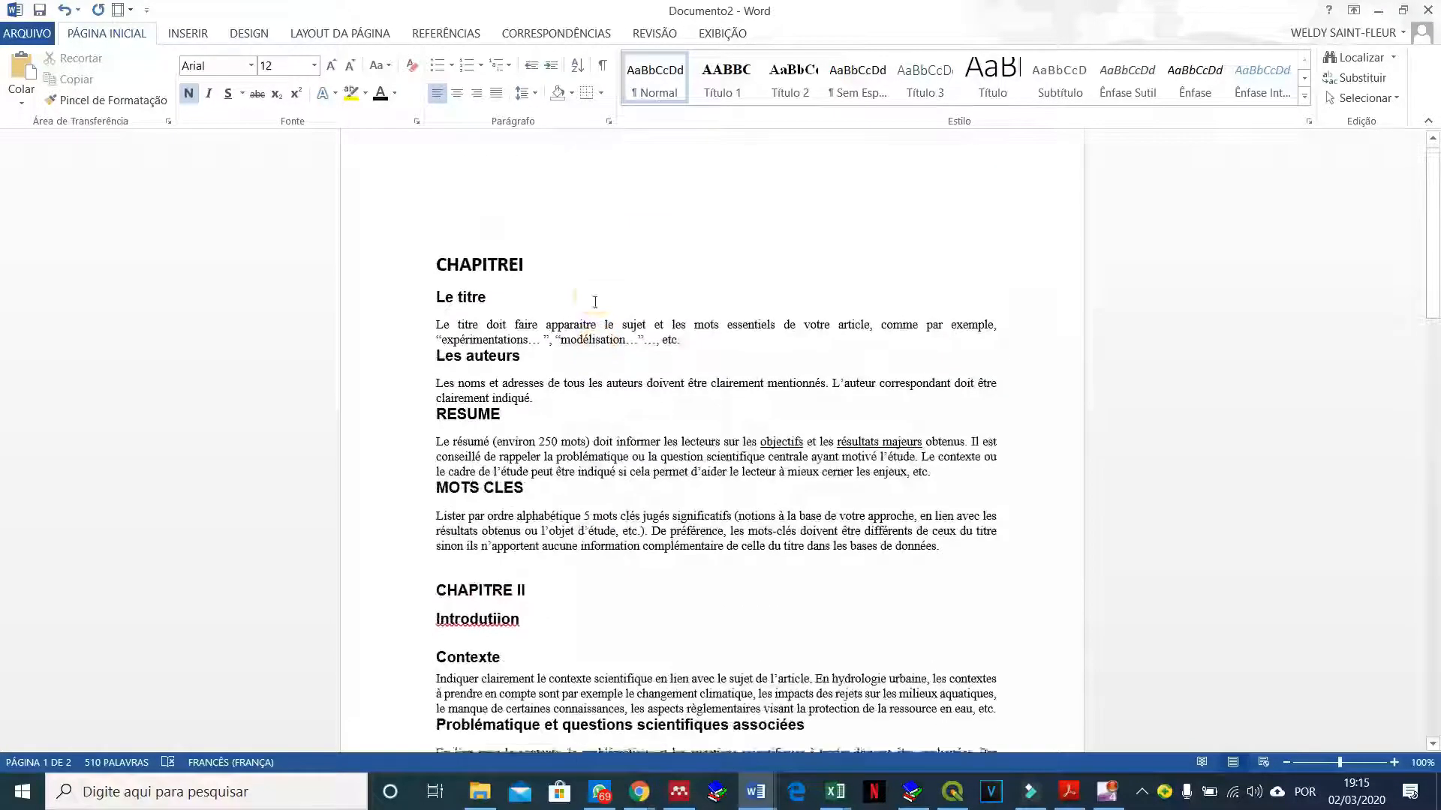
left_click(595, 303)
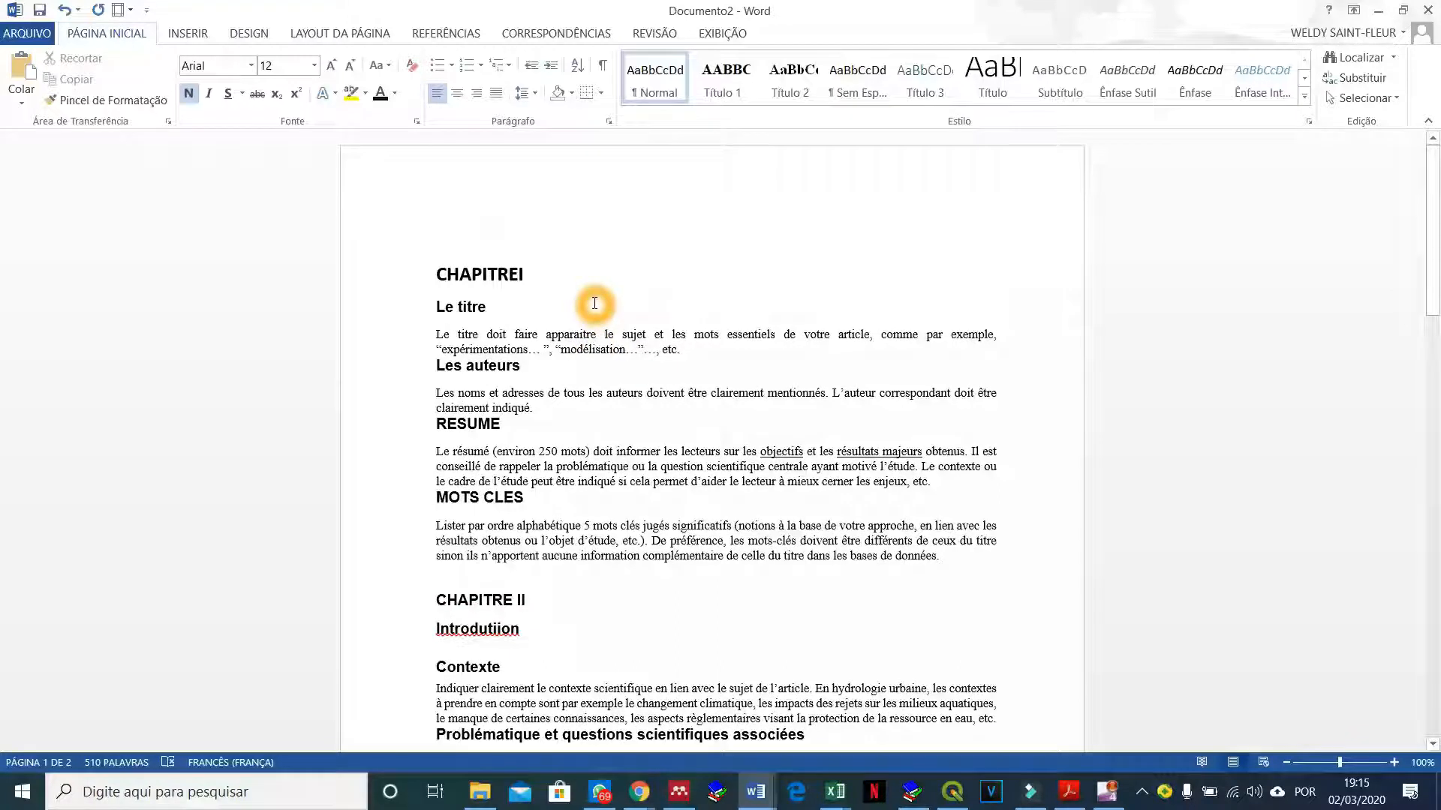
left_click(611, 331)
scroll(614, 330, "down", 5)
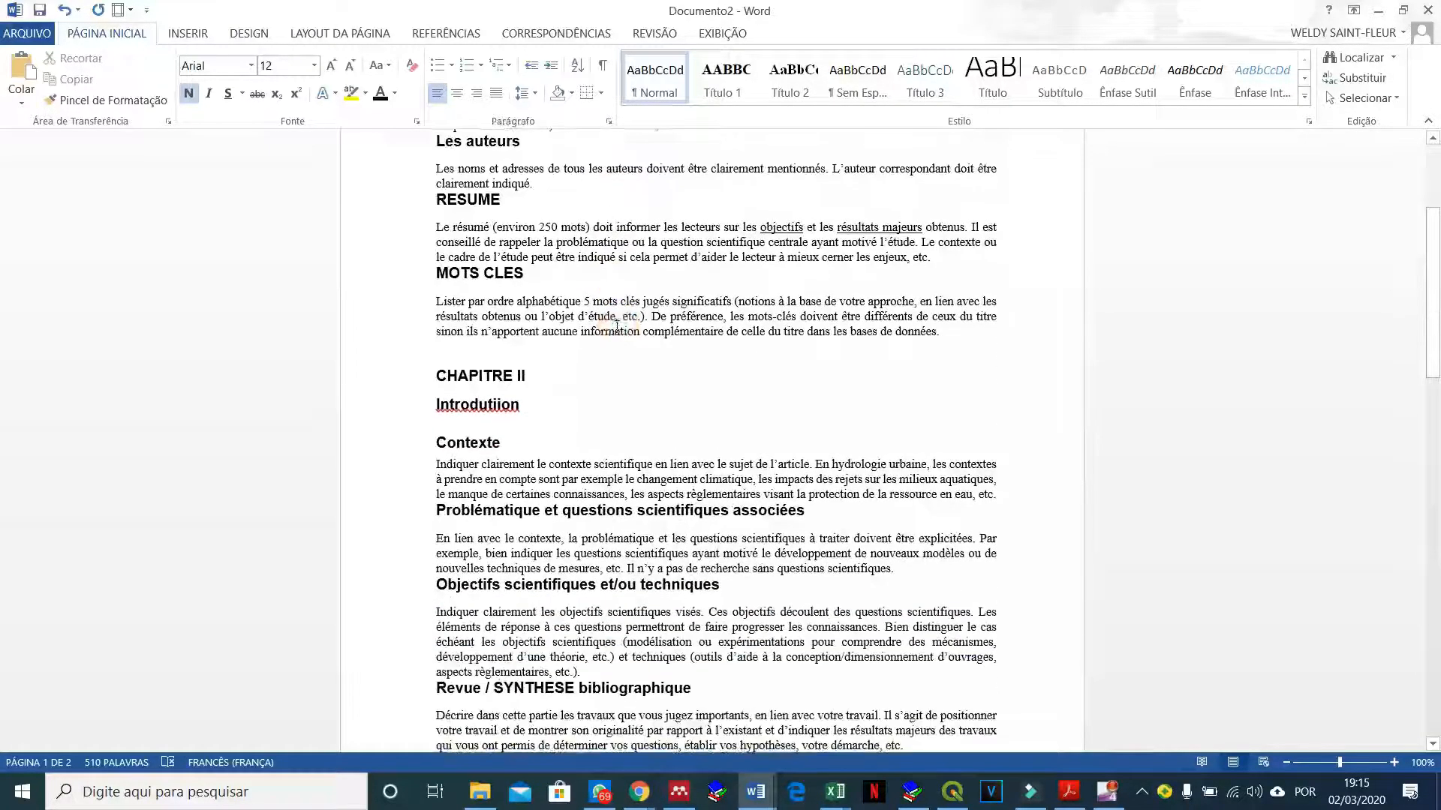
scroll(585, 354, "up", 5)
left_click(574, 358)
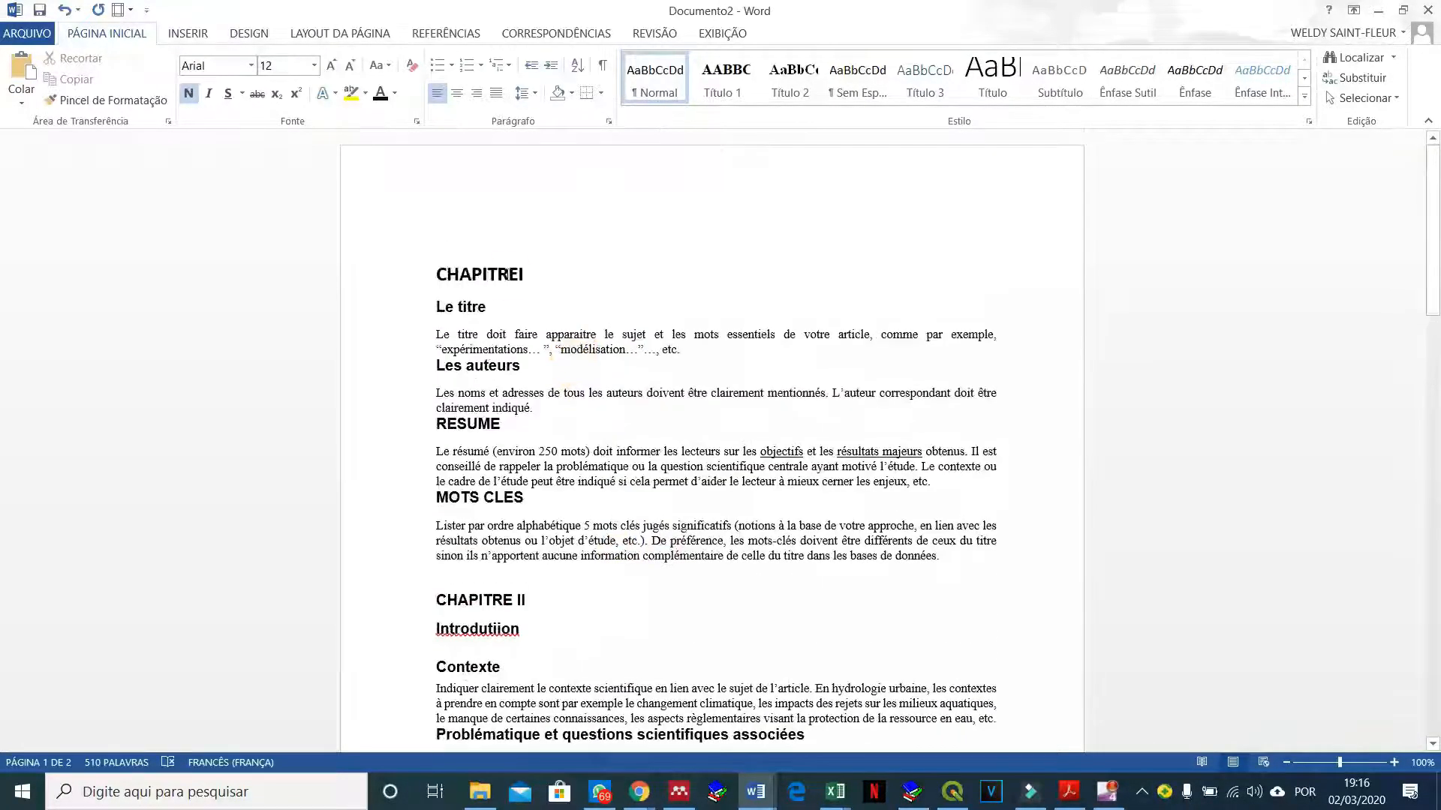
- Apply the Título 1 style to the three chapter headings CHAPITREI, CHAPITRE II and CHAPITRE III together
left_click_drag(542, 275, 435, 276)
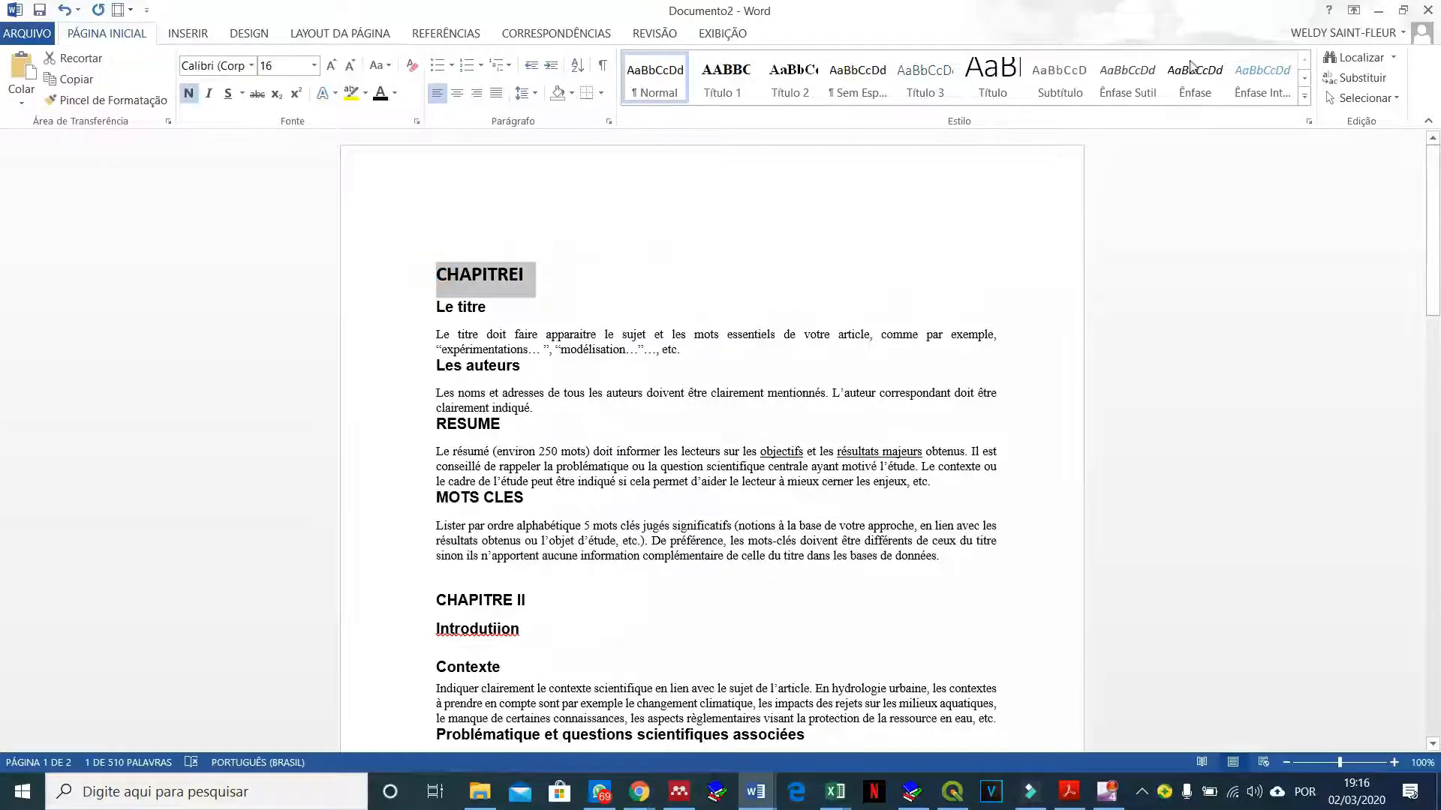
left_click_drag(1433, 225, 1433, 285)
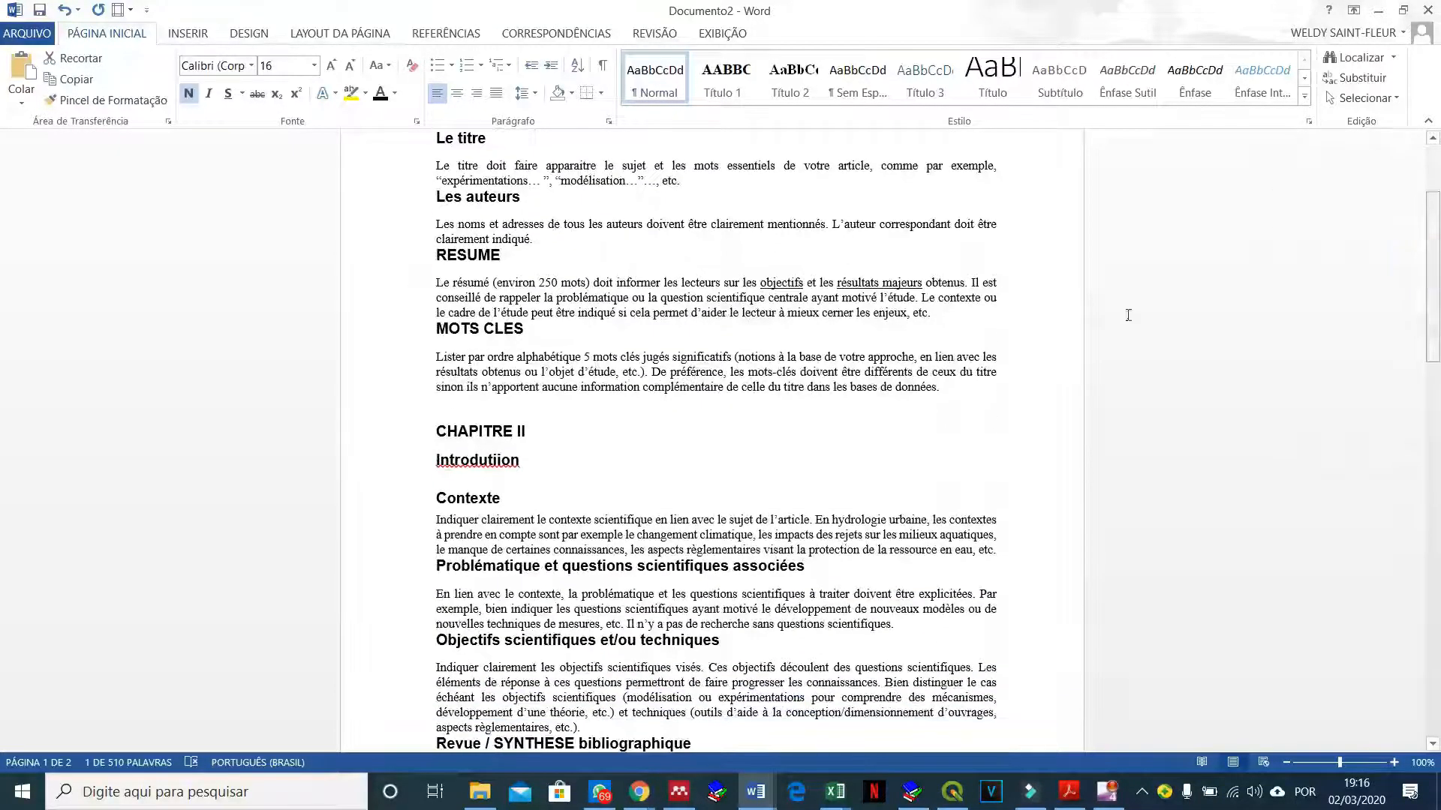
triple_click(531, 428)
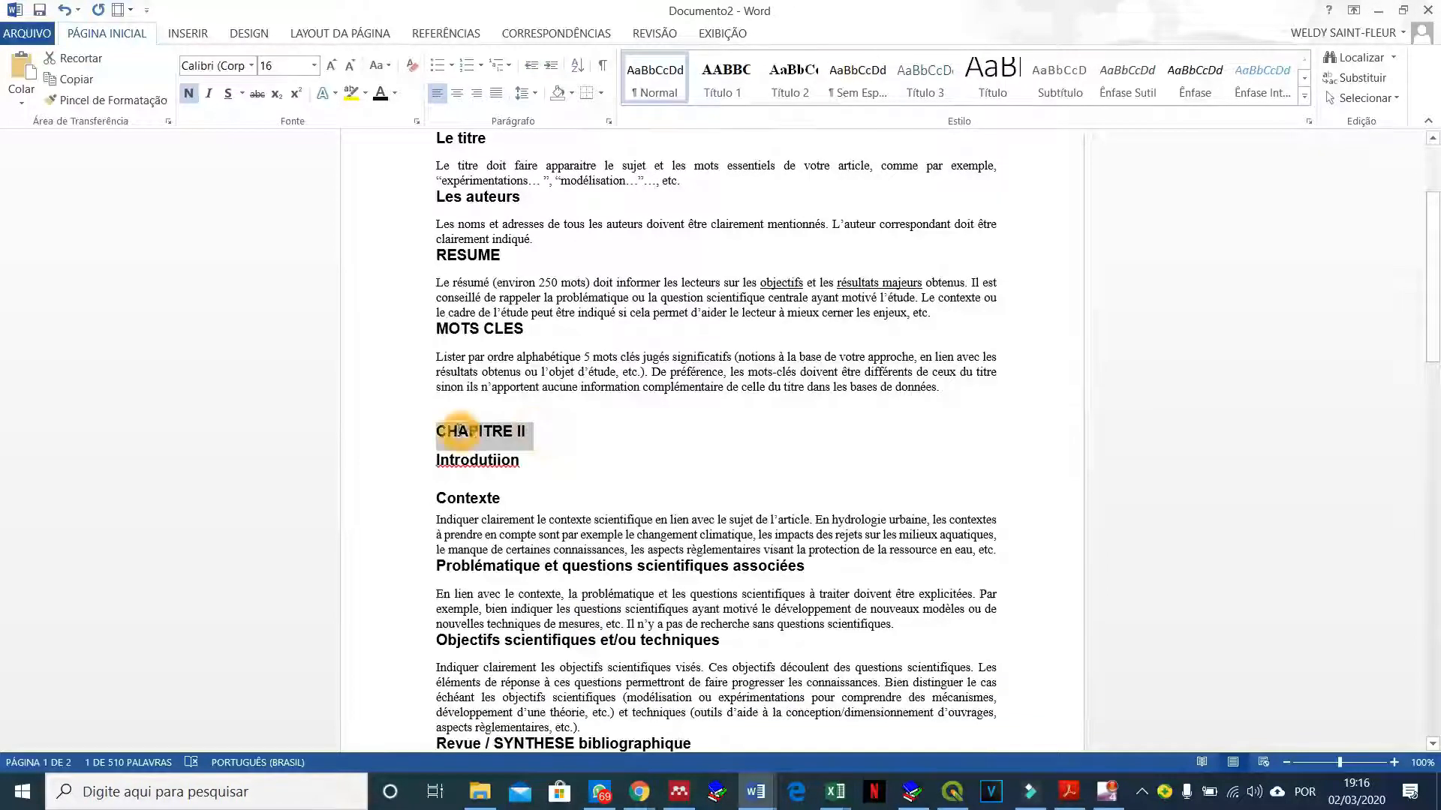
left_click_drag(1432, 274, 1434, 463)
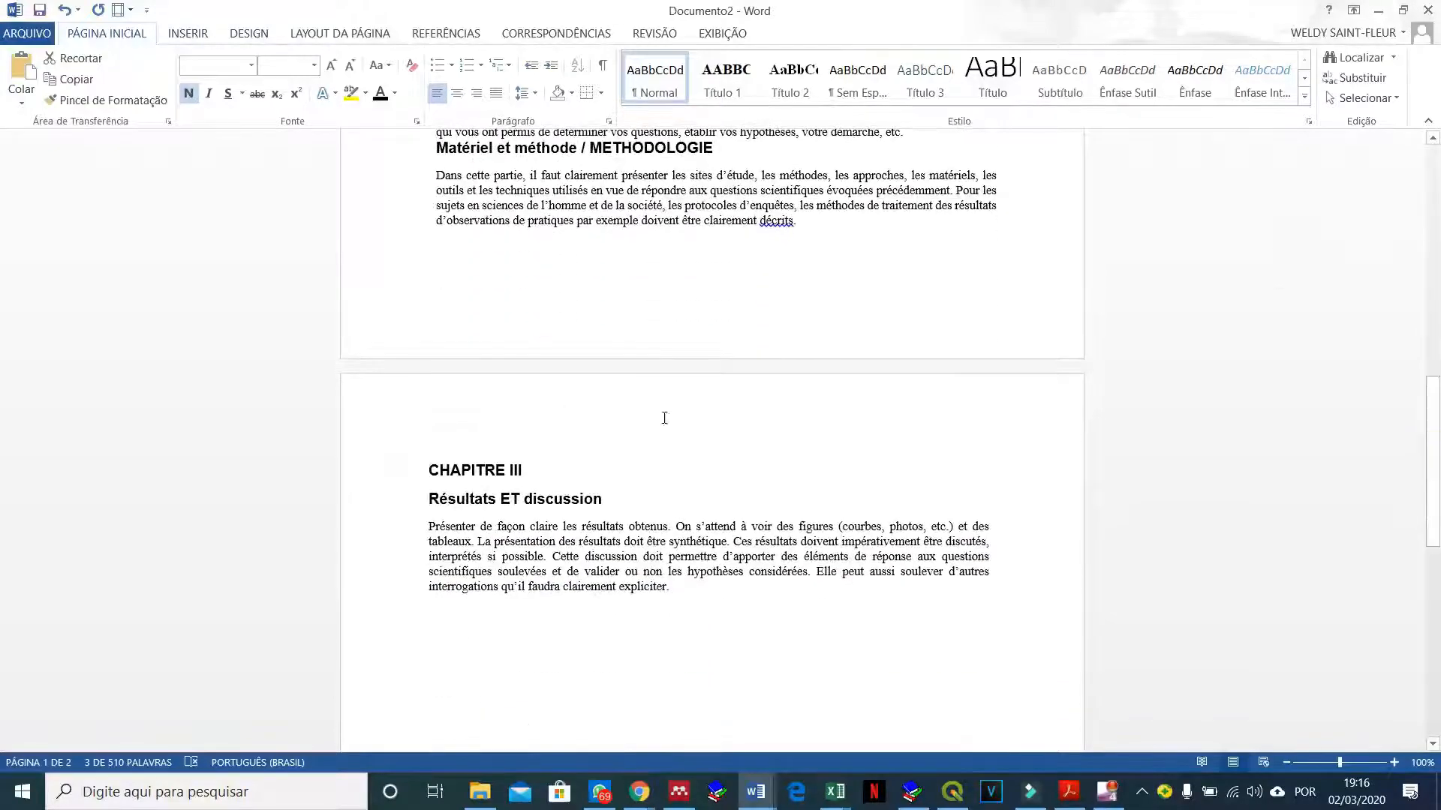
triple_click(528, 464)
left_click_drag(1435, 425, 1435, 187)
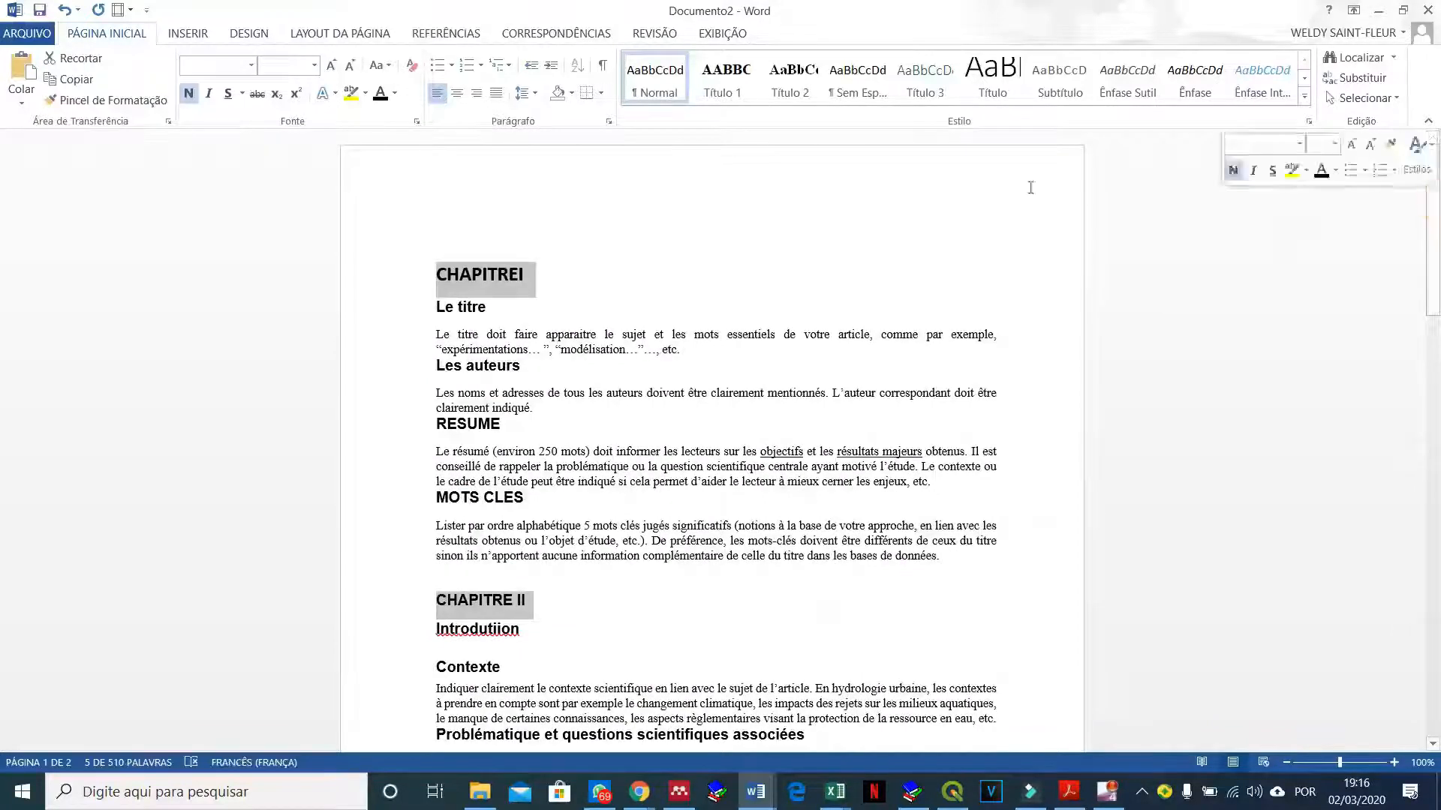
left_click(520, 561)
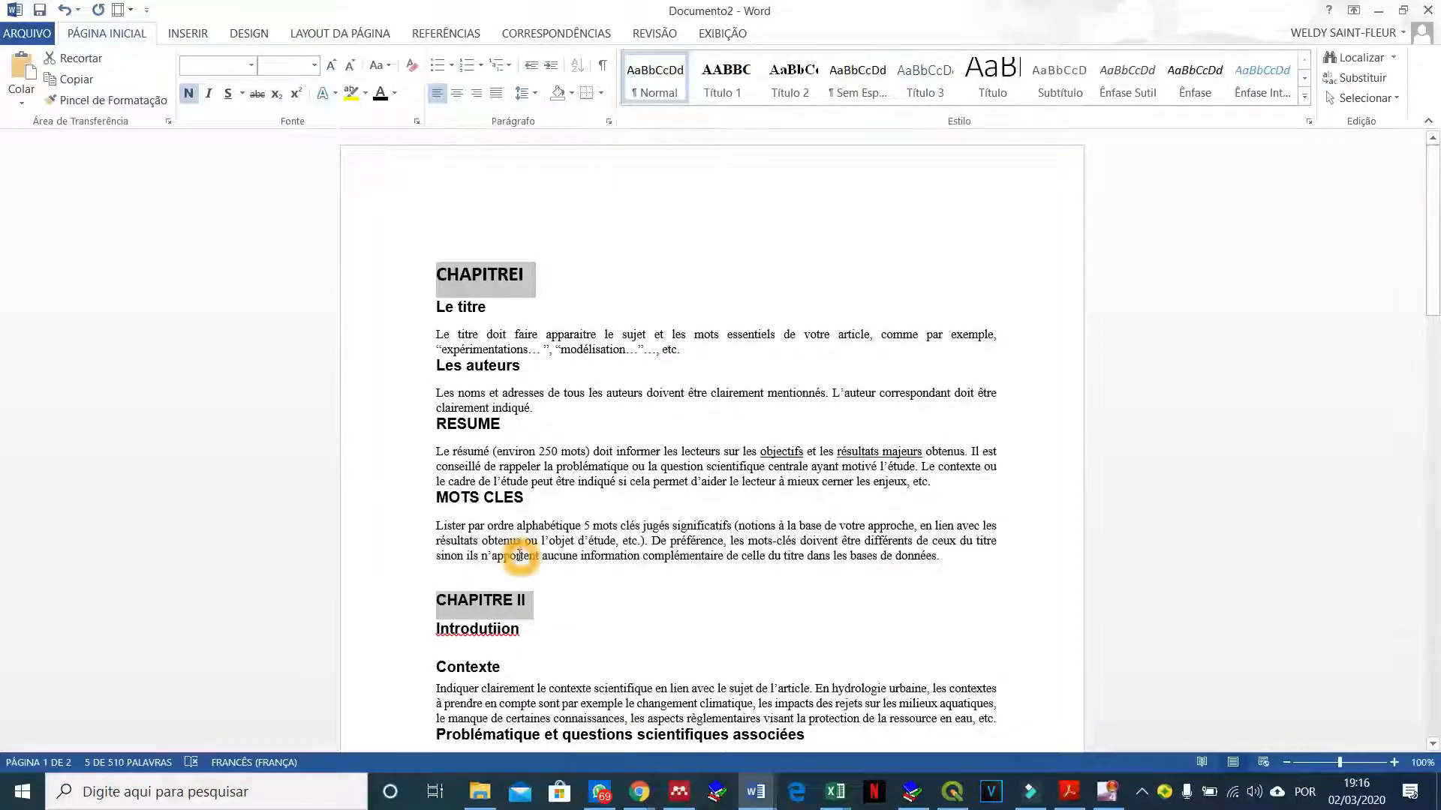
left_click(466, 379)
left_click(683, 165)
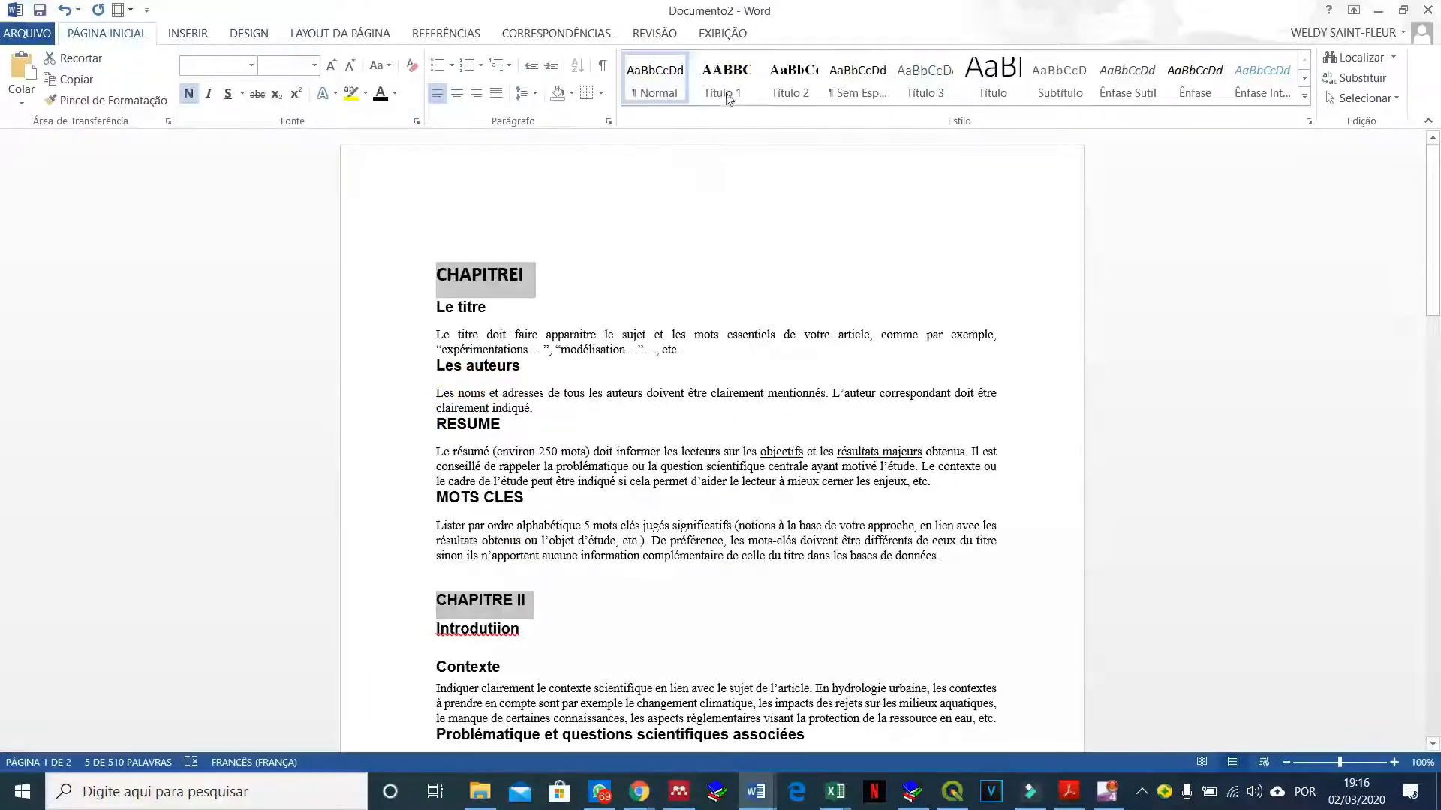
left_click(717, 81)
- Format the three selected chapter headings in Arial at size 16, and check them through the document
scroll(229, 369, "down", 10)
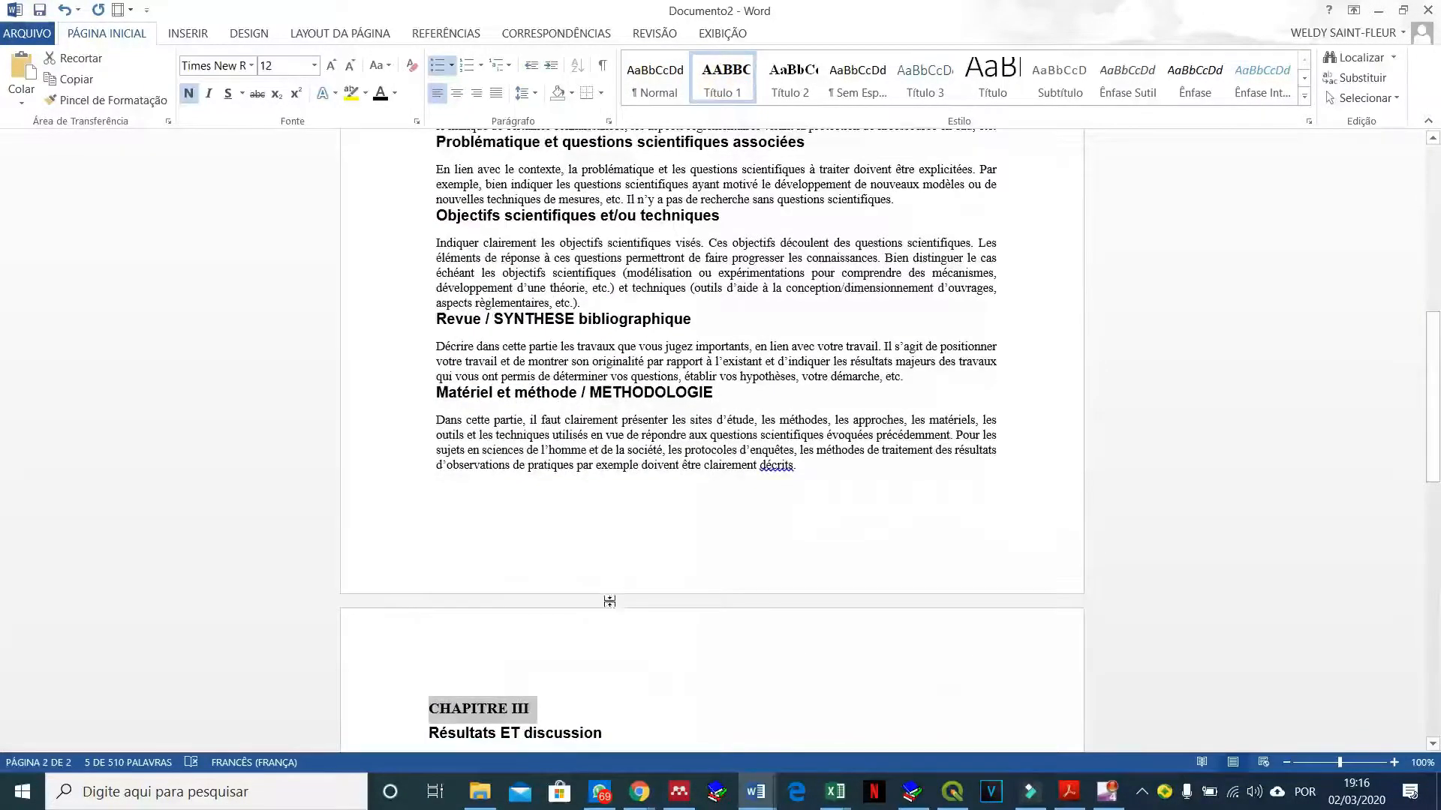
scroll(609, 601, "up", 10)
left_click(314, 65)
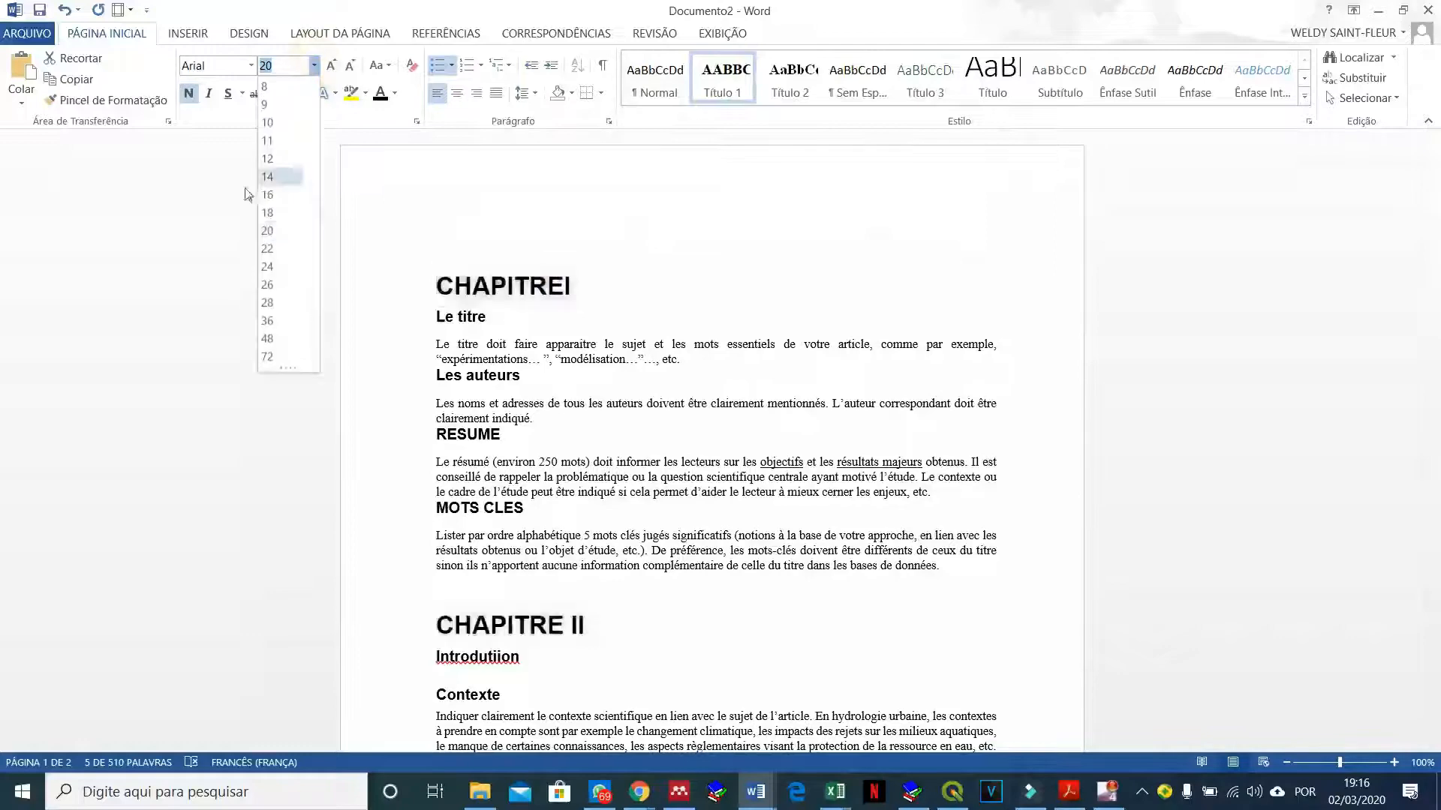
left_click(268, 194)
scroll(538, 262, "up", 2)
scroll(538, 261, "up", 7)
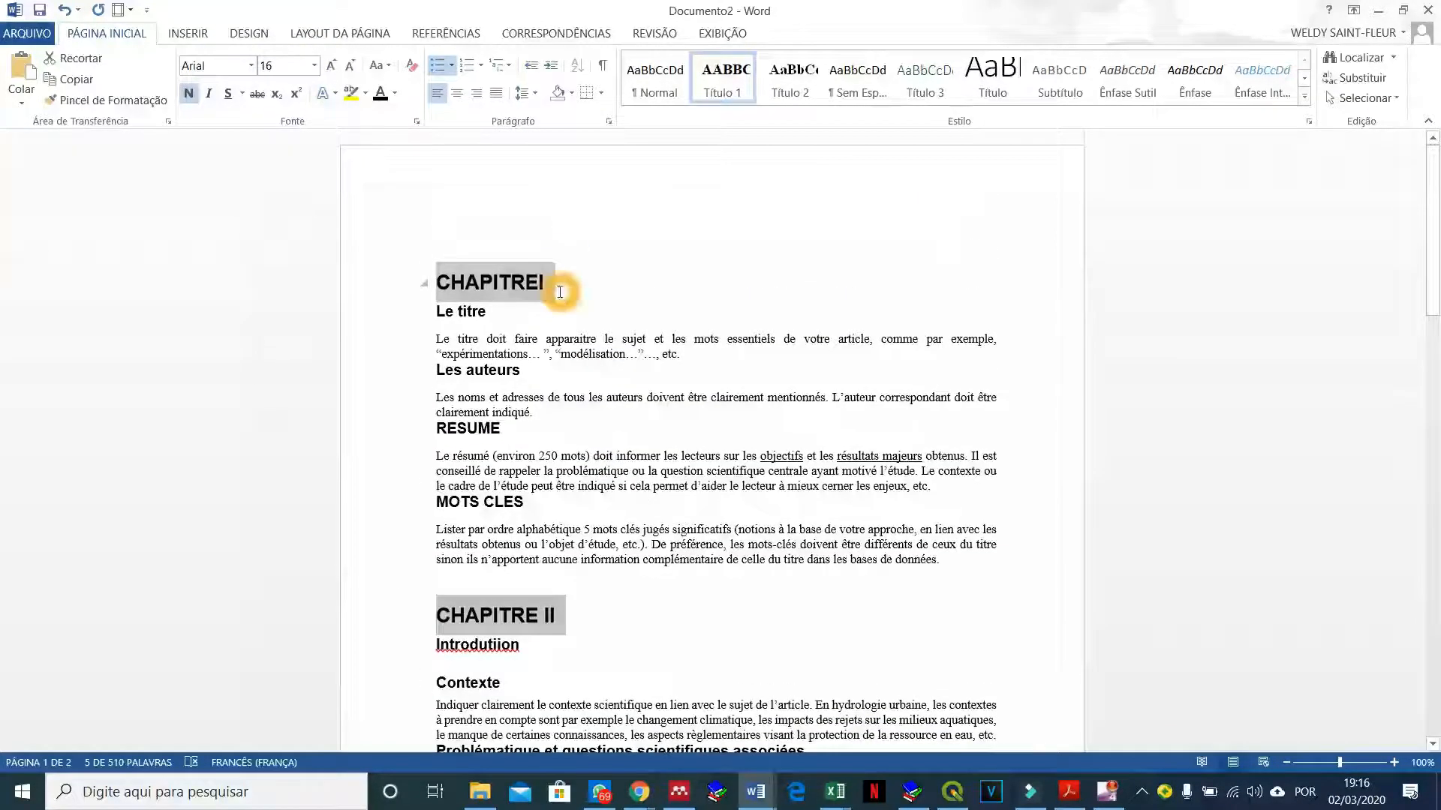
scroll(560, 292, "down", 3)
left_click(549, 471)
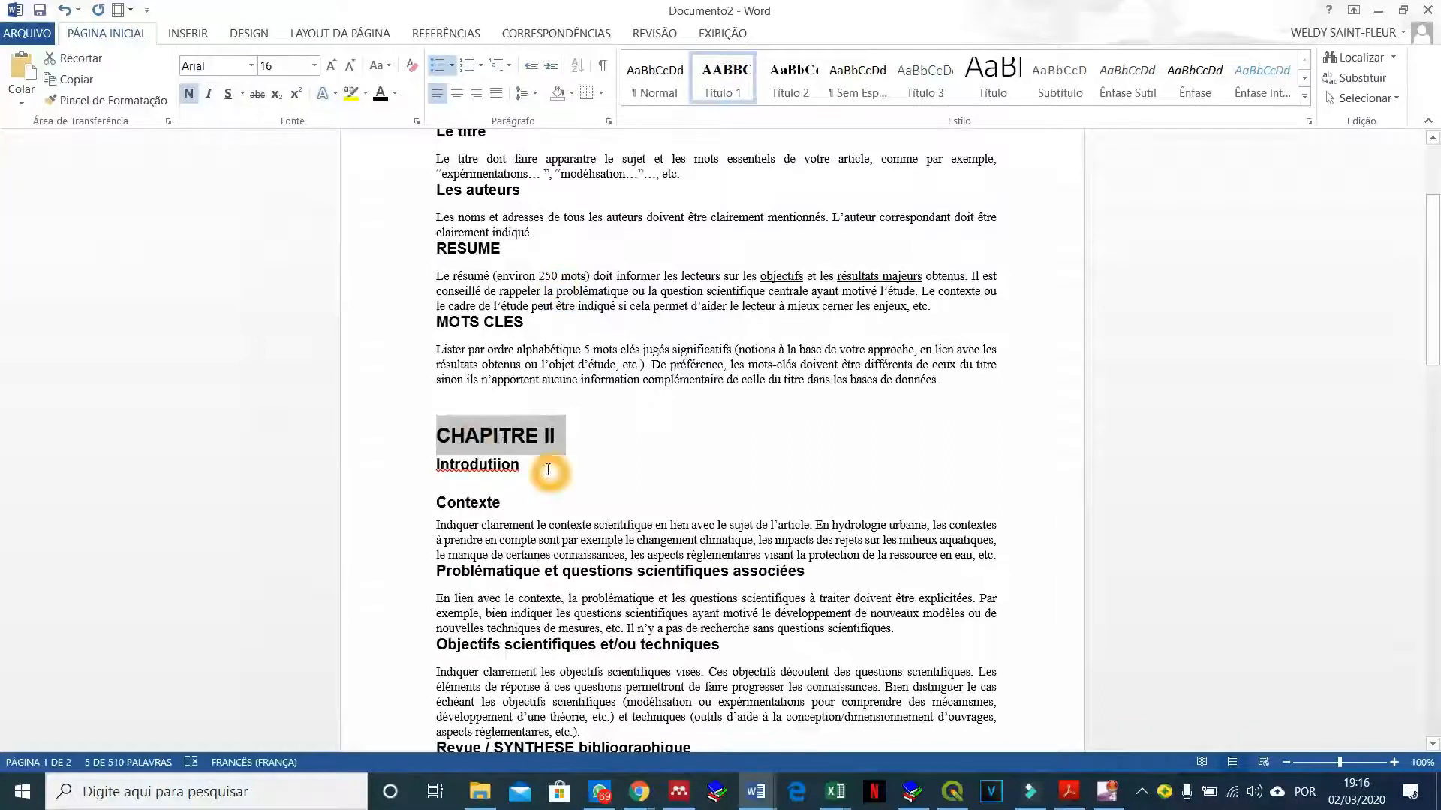
- Apply Título 2 to the four section headings under CHAPITREI, plus Introdutiion, Revue / SYNTHESE bibliographique, Matériel et méthode / METHODOLOGIE and Résultats ET discussion
scroll(518, 296, "up", 2)
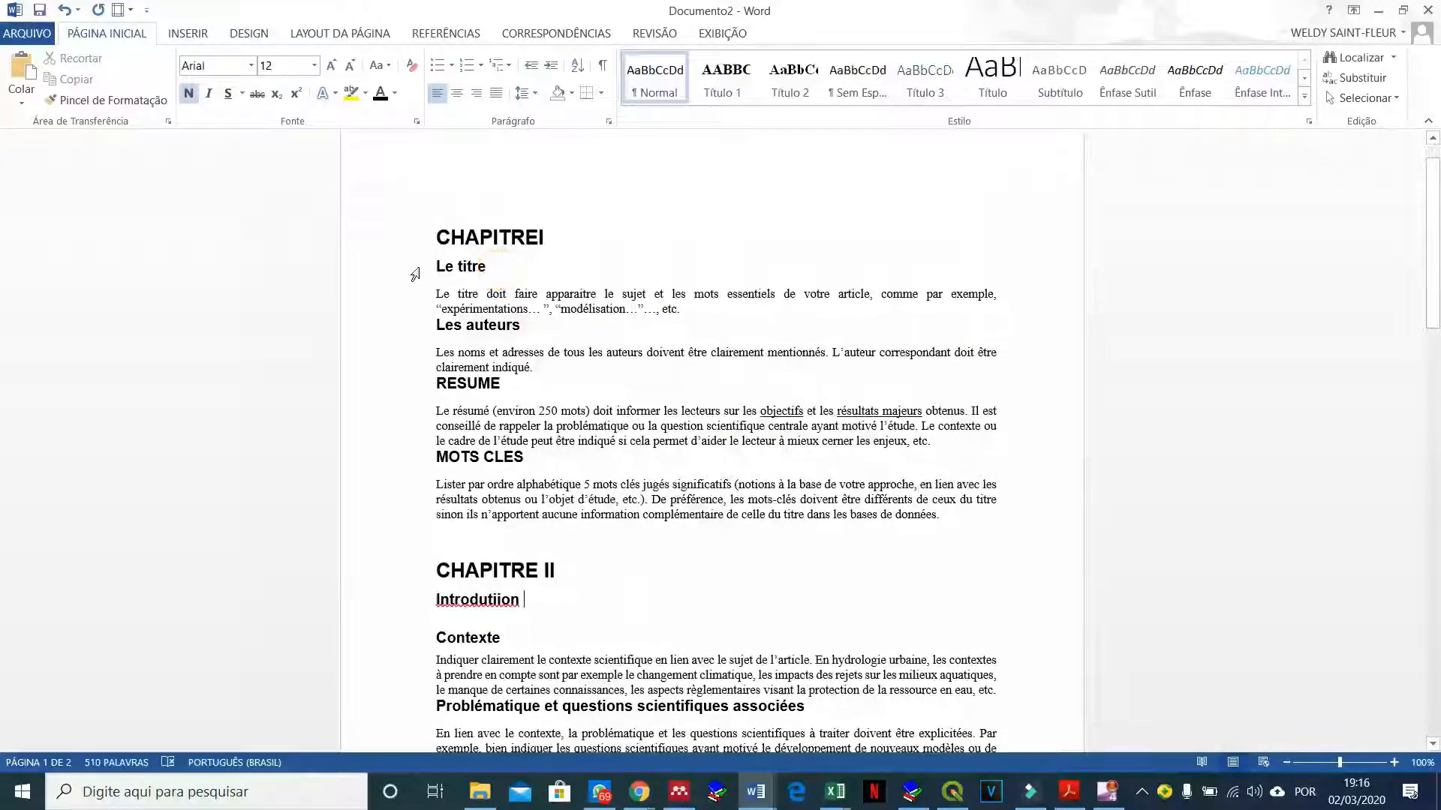
left_click_drag(436, 268, 482, 268)
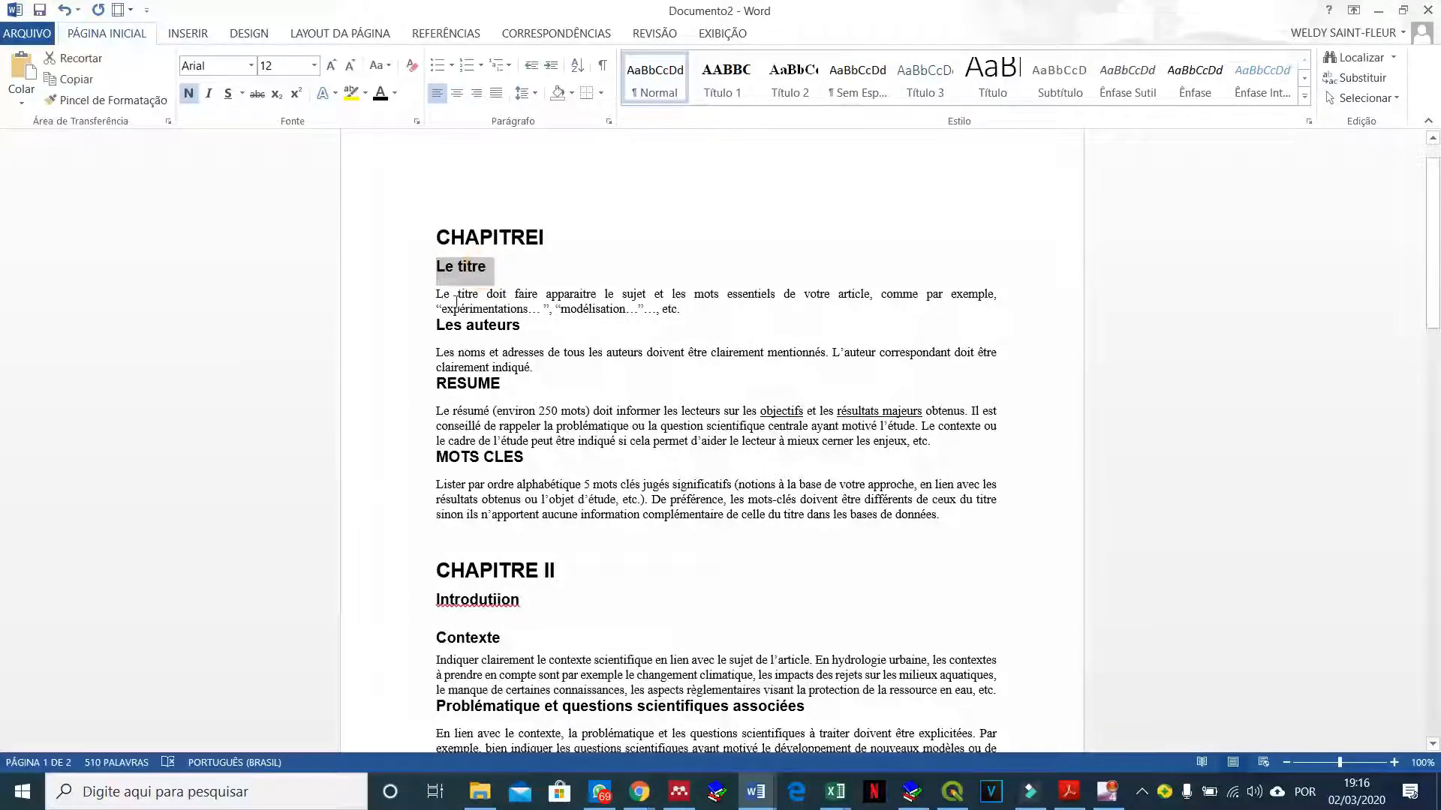
left_click(442, 325, "ctrl")
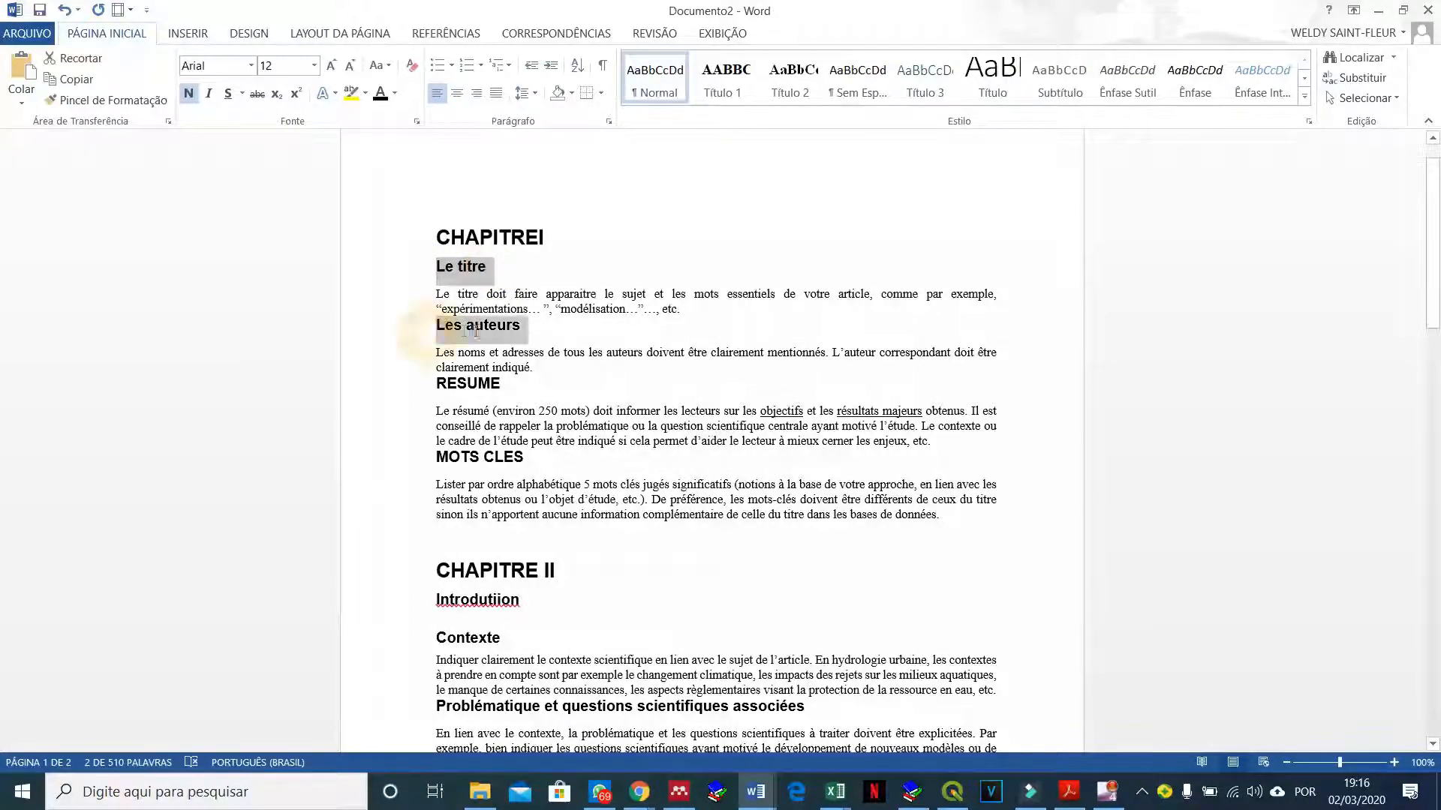
left_click(418, 389, "ctrl")
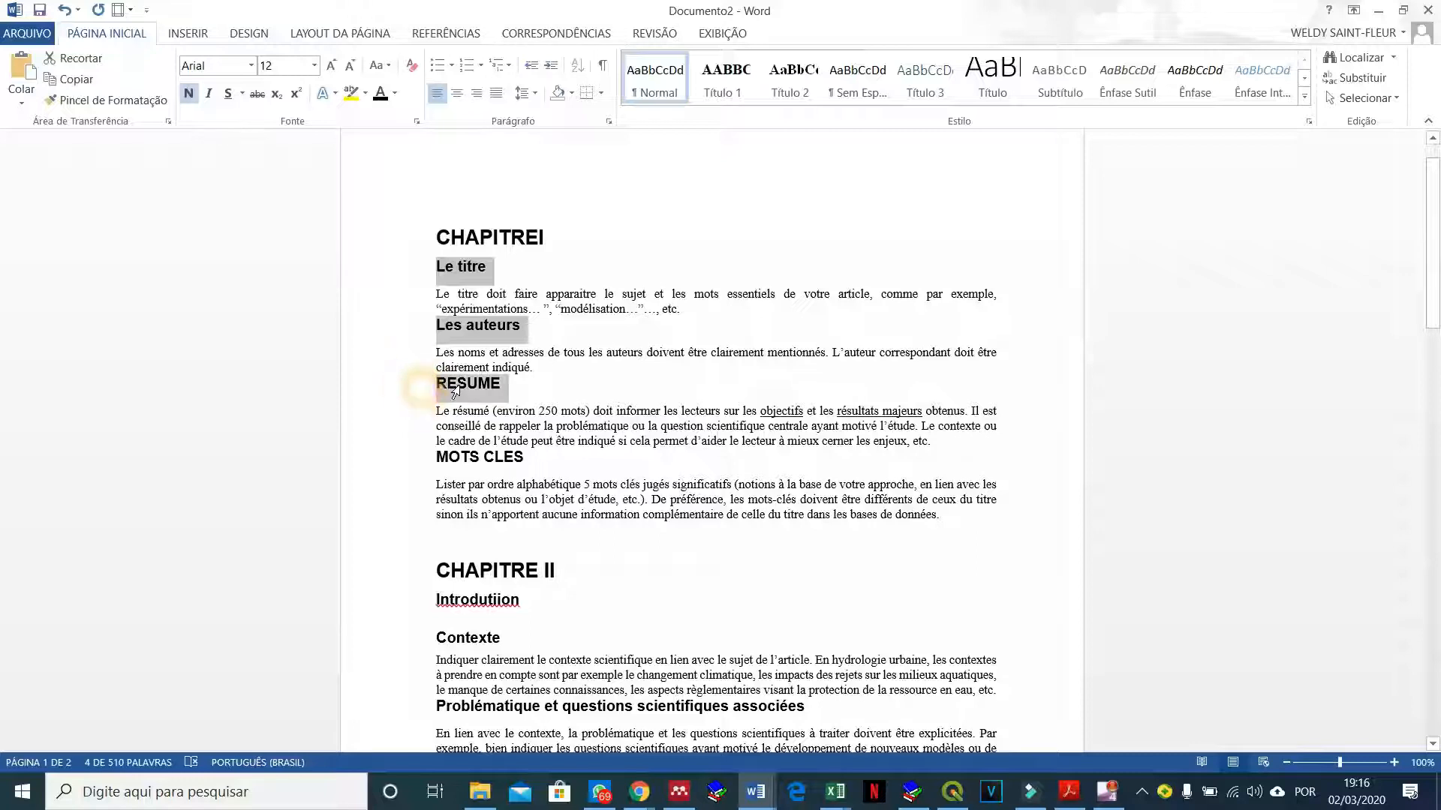
left_click(418, 461, "ctrl")
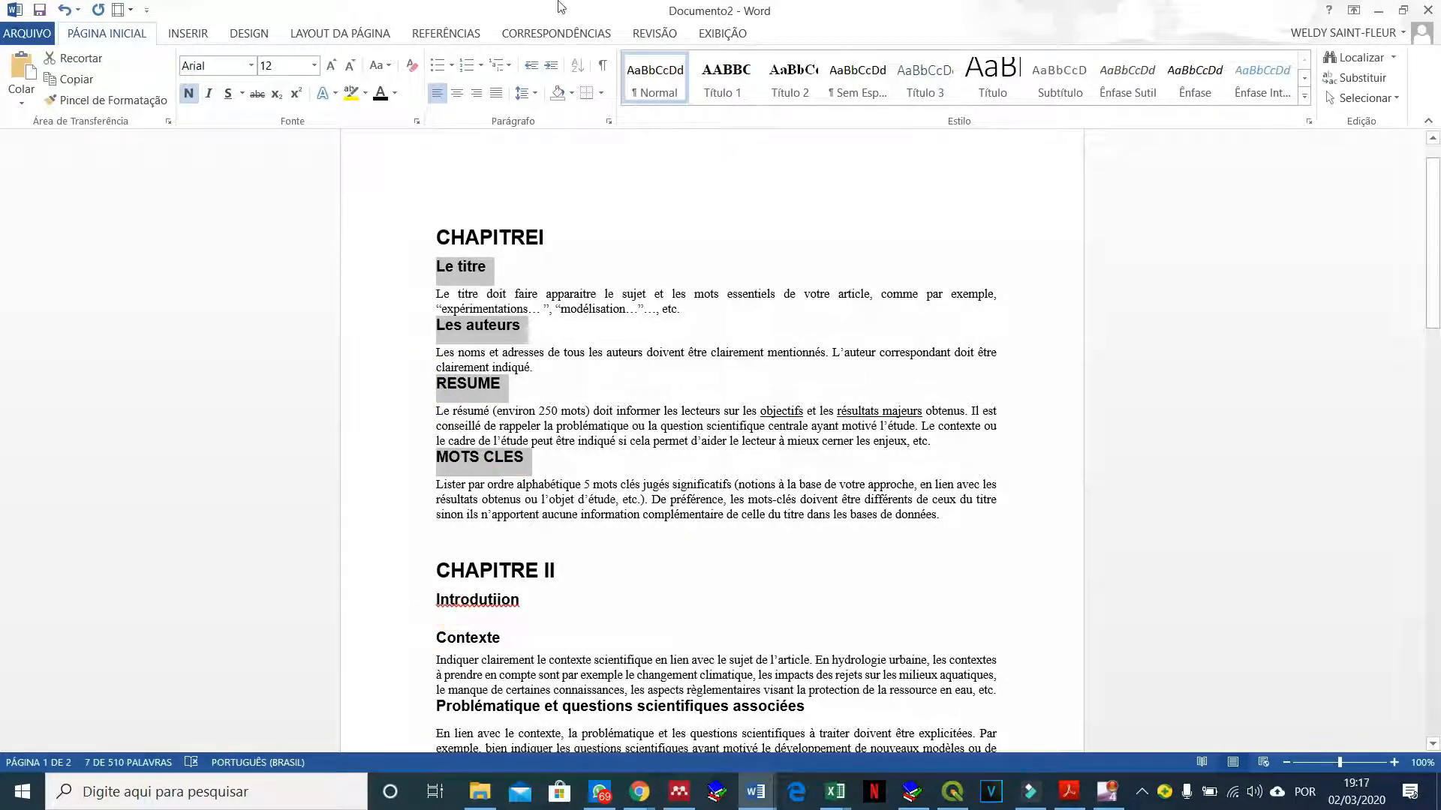
left_click(531, 604, "ctrl")
scroll(712, 451, "down", 10)
left_click_drag(690, 459, 429, 458)
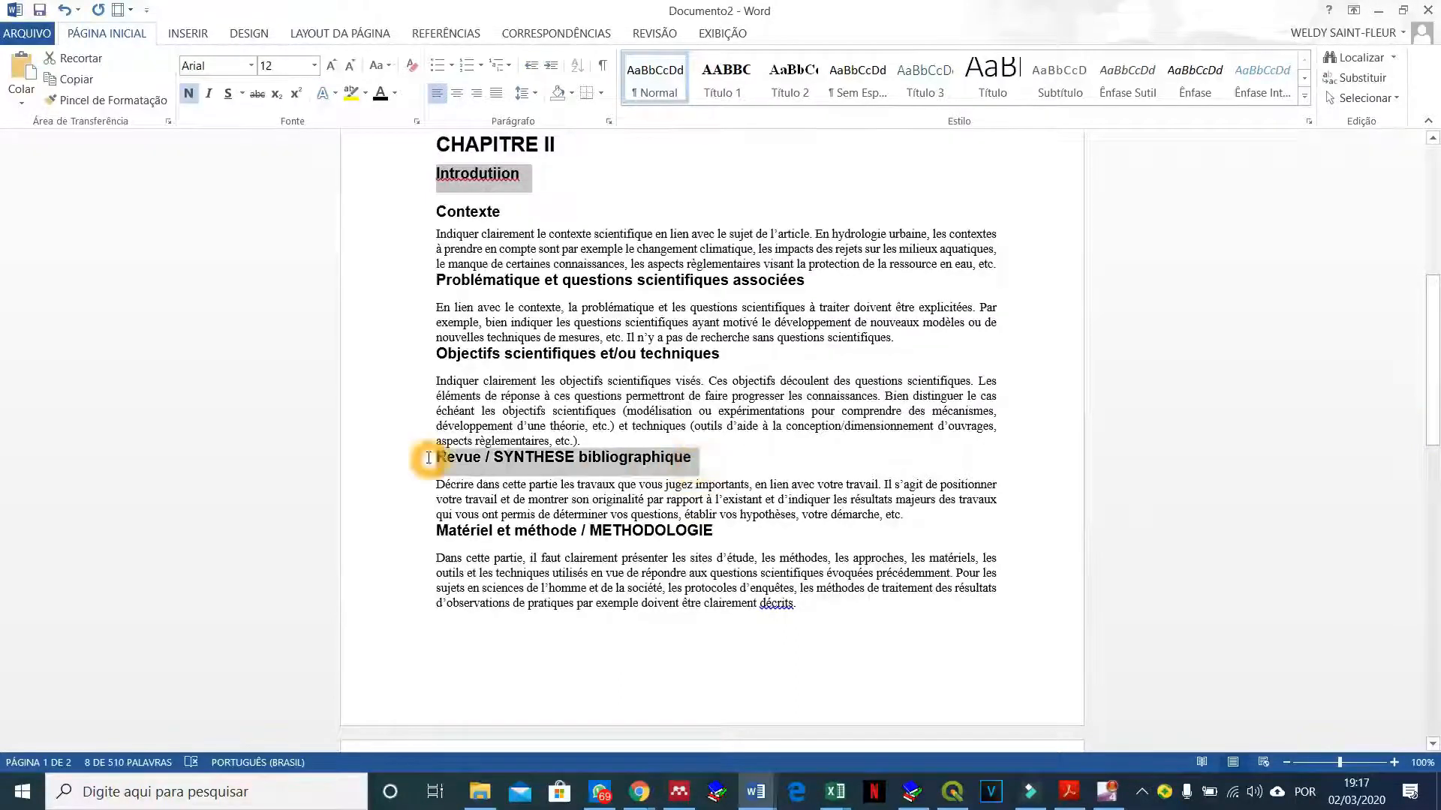
left_click_drag(722, 531, 436, 532)
left_click_drag(1434, 429, 1434, 478)
left_click_drag(610, 502, 424, 508)
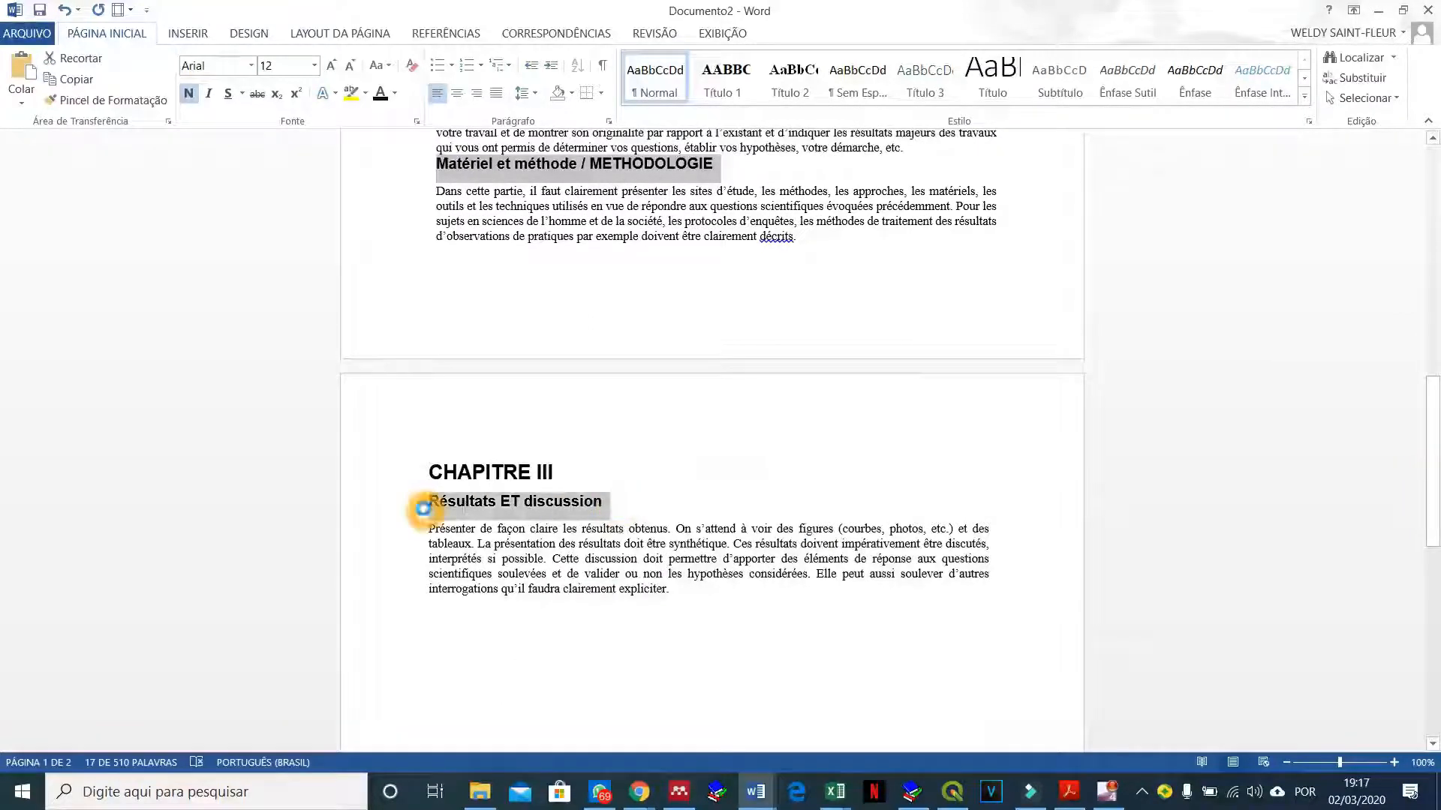
left_click(793, 78)
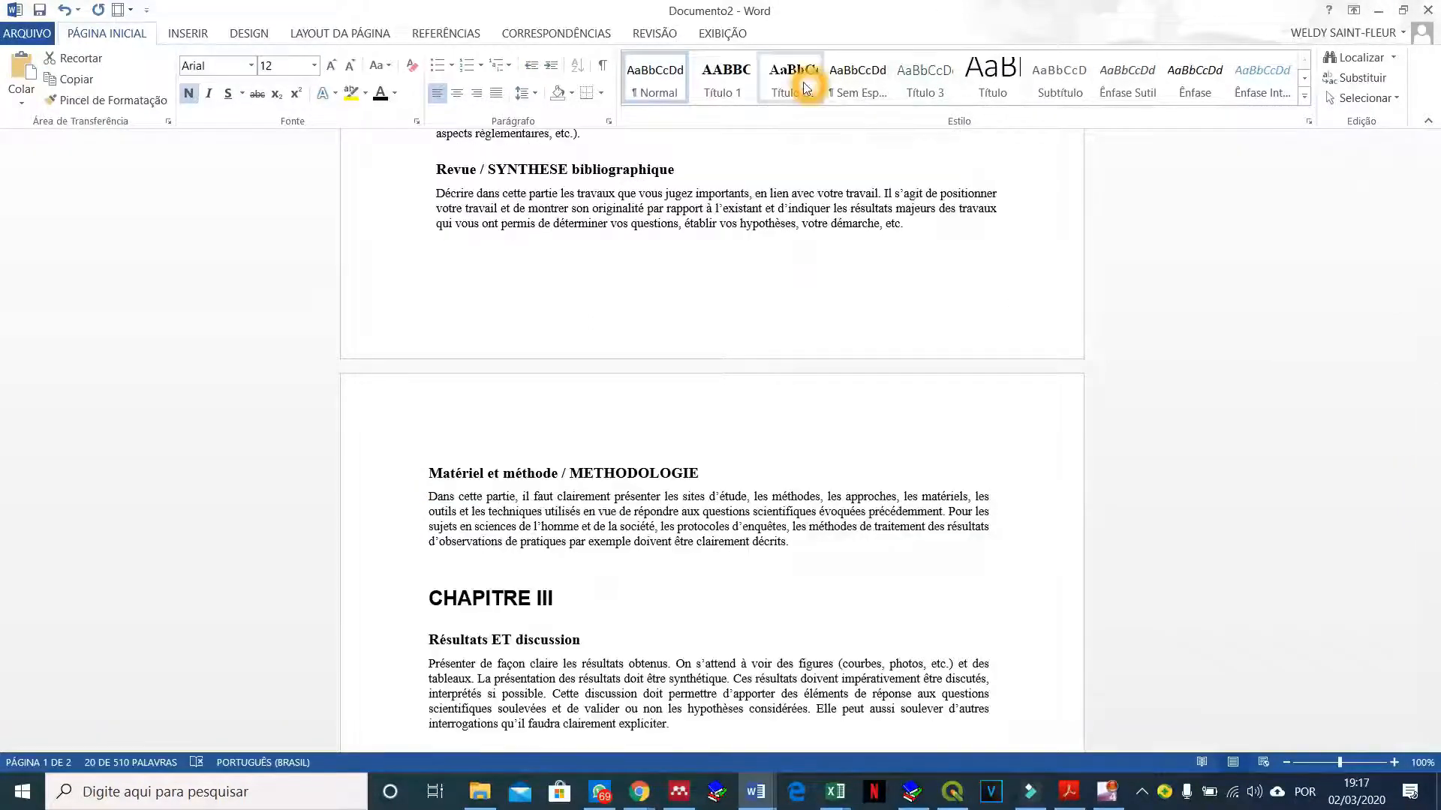
- Change the RESUME and MOTS CLES headings to sentence case, as Resume and Mots cles
scroll(688, 265, "up", 10)
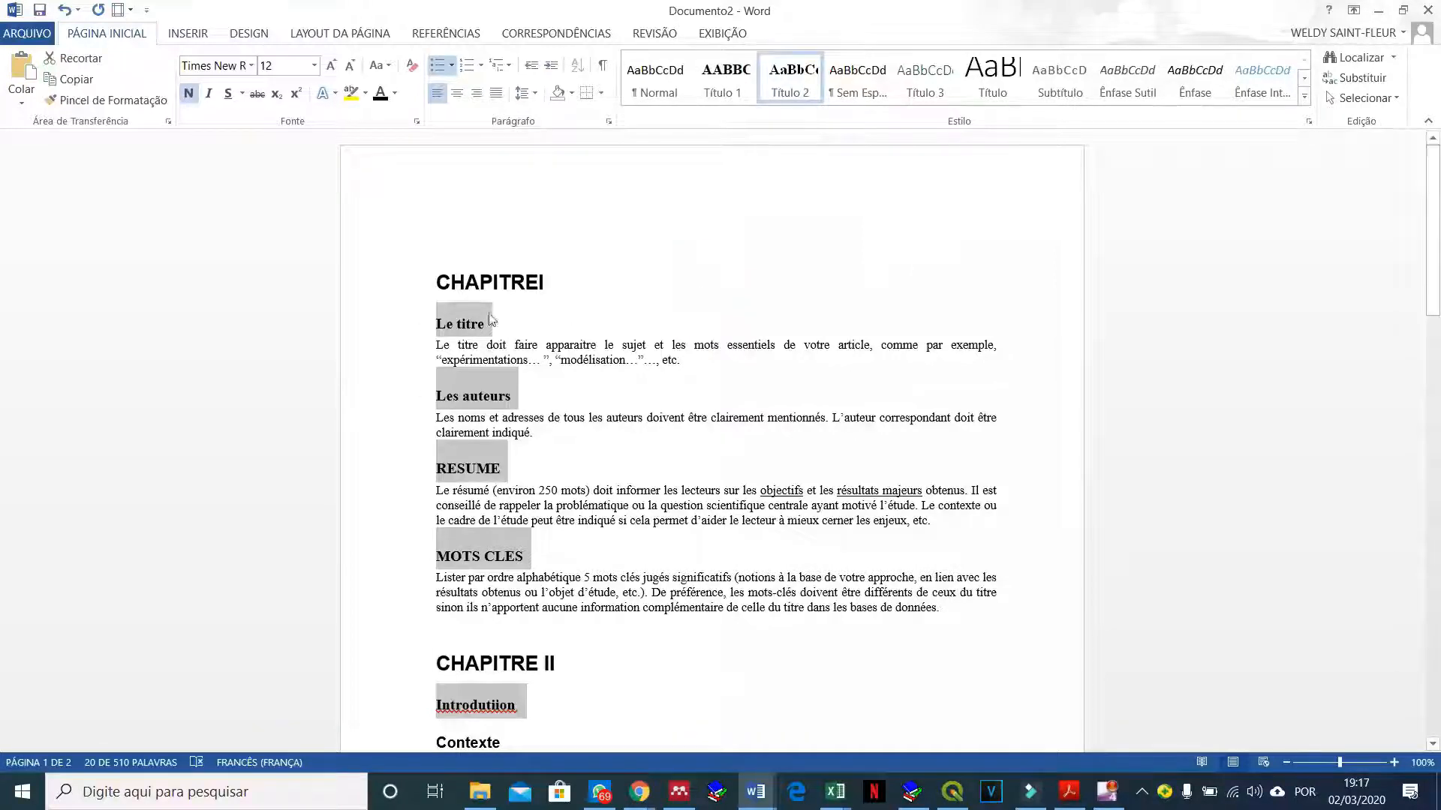
scroll(517, 365, "down", 2)
scroll(518, 366, "down", 10)
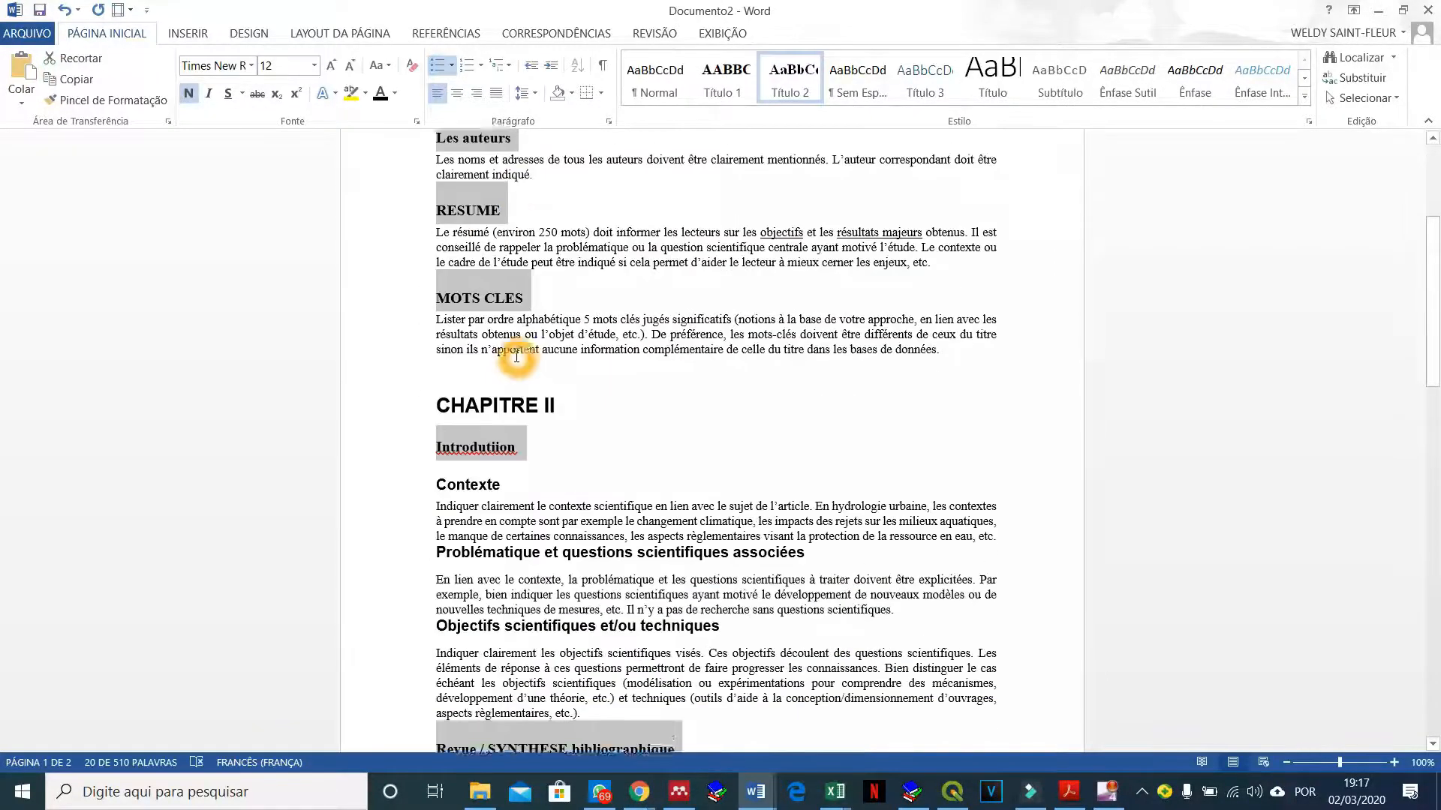
scroll(503, 360, "up", 6)
left_click(222, 118)
scroll(898, 266, "up", 6)
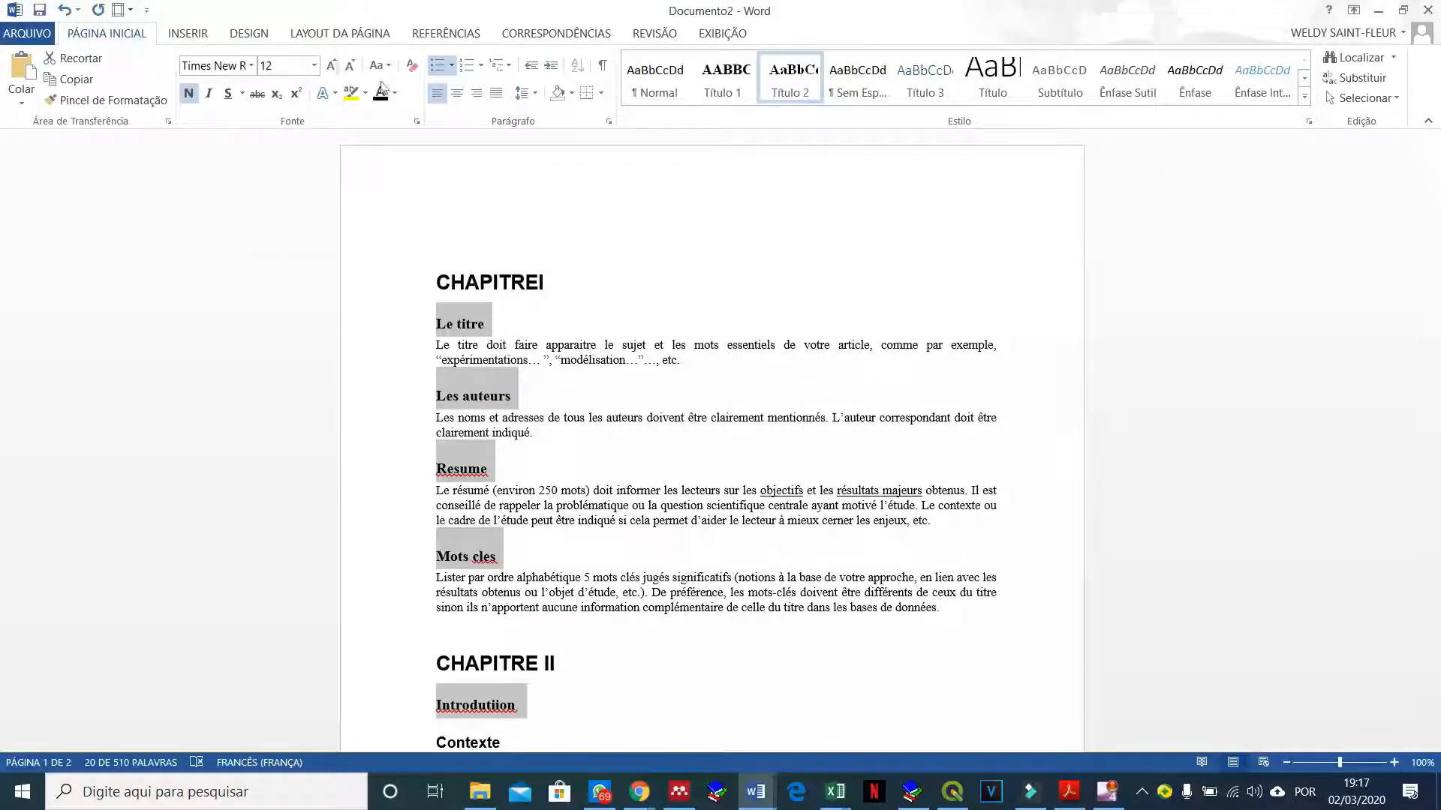
- Format all the selected Título 2 section headings in Arial at size 12
left_click(313, 65)
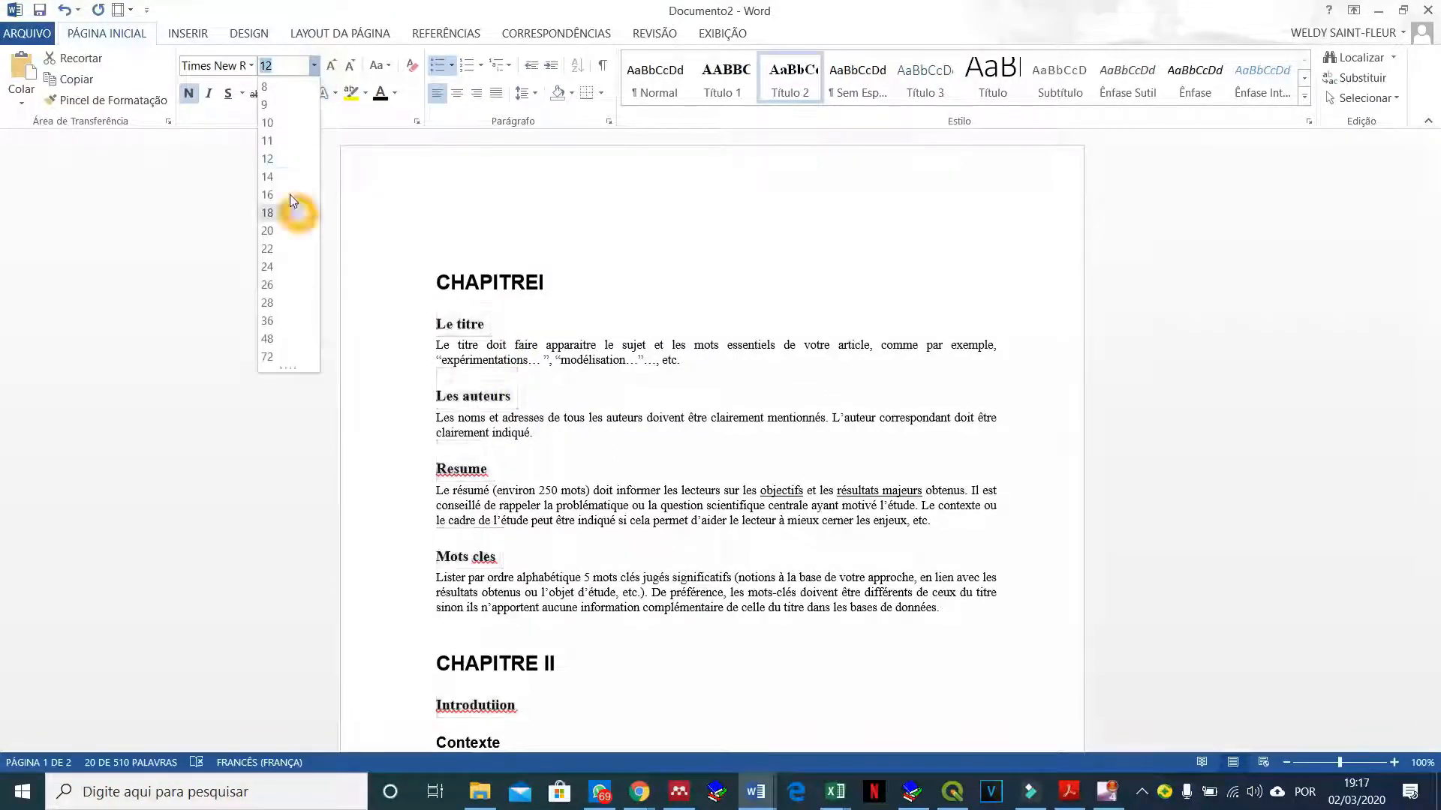
left_click(285, 180)
left_click(313, 65)
left_click(268, 159)
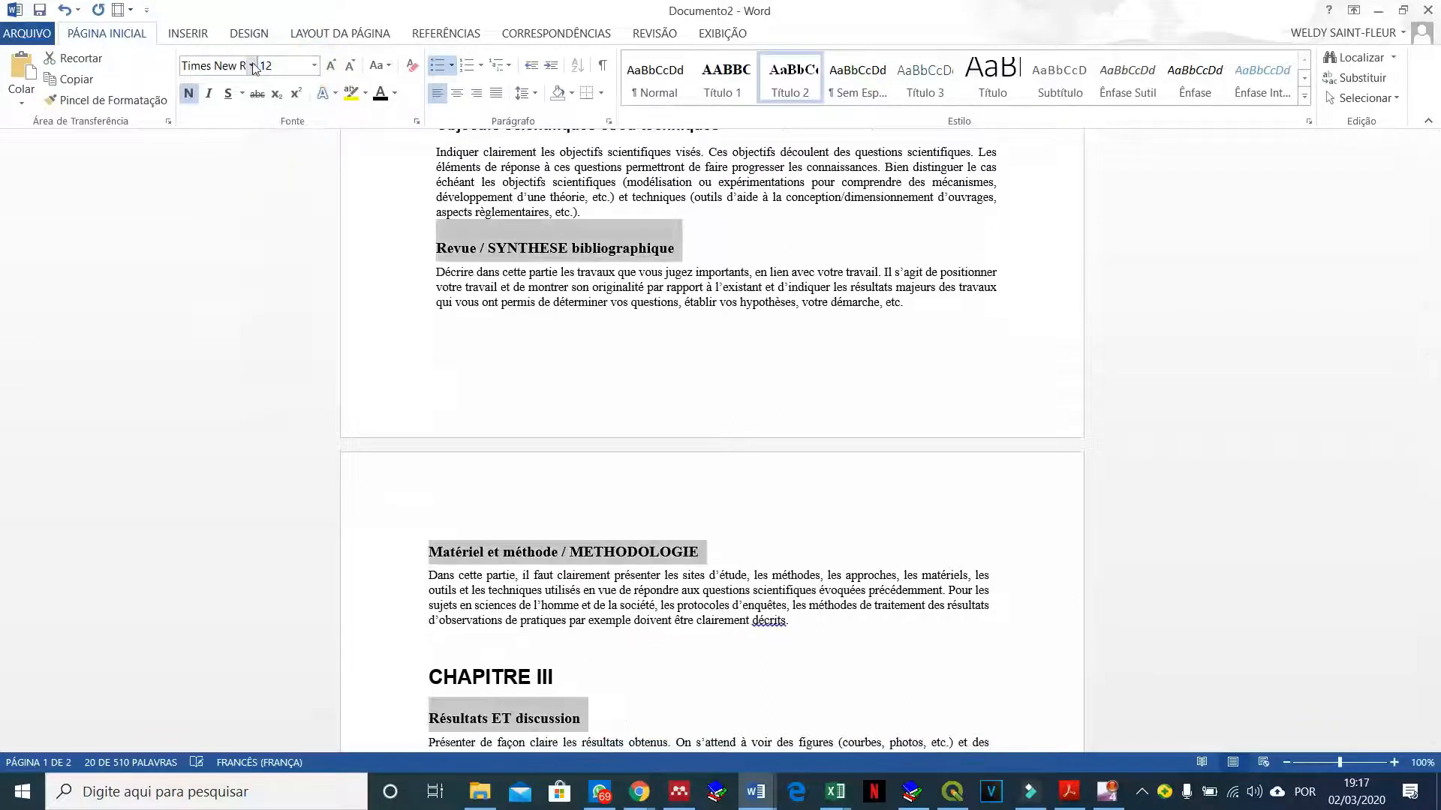
left_click(250, 65)
left_click(219, 175)
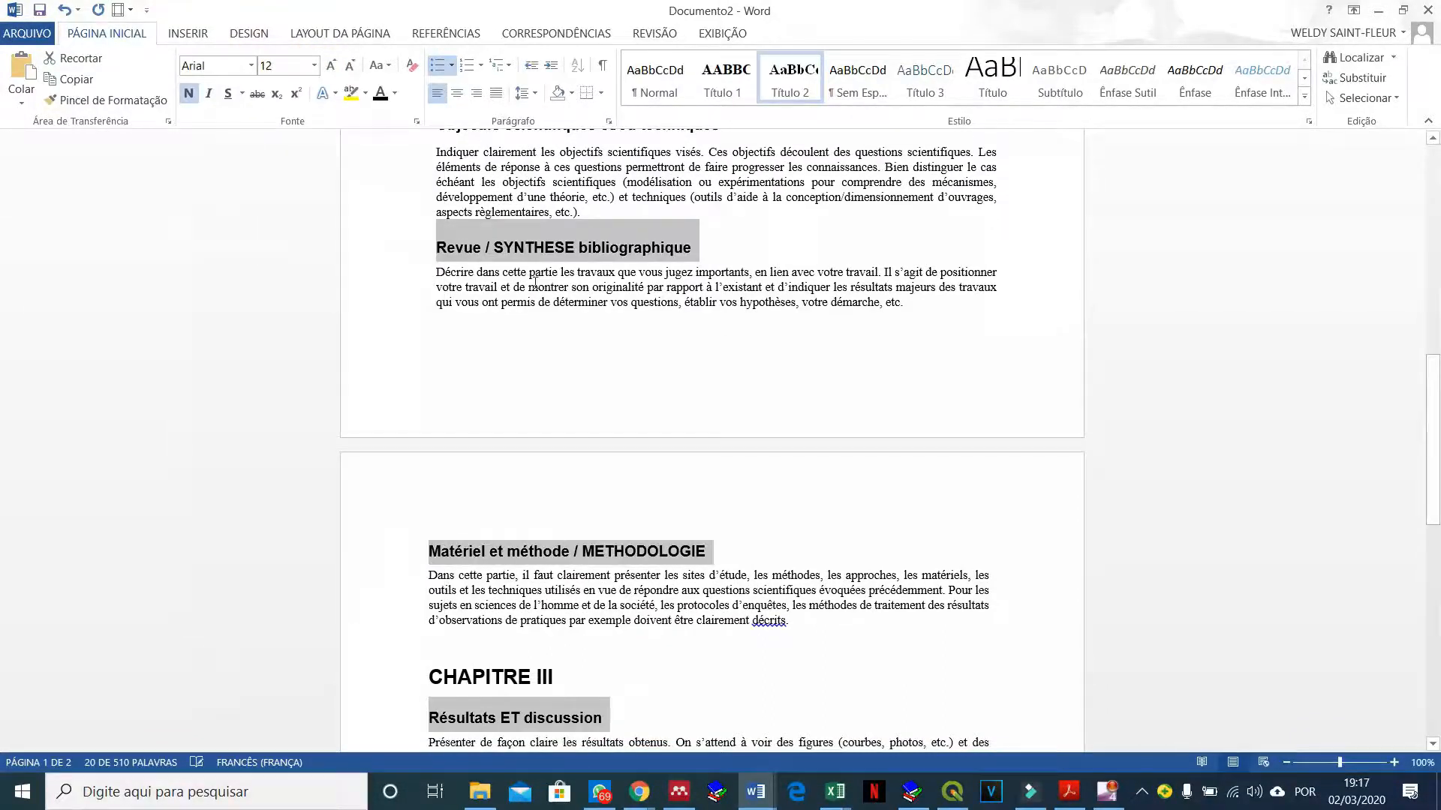
scroll(535, 281, "up", 3)
scroll(535, 282, "up", 15)
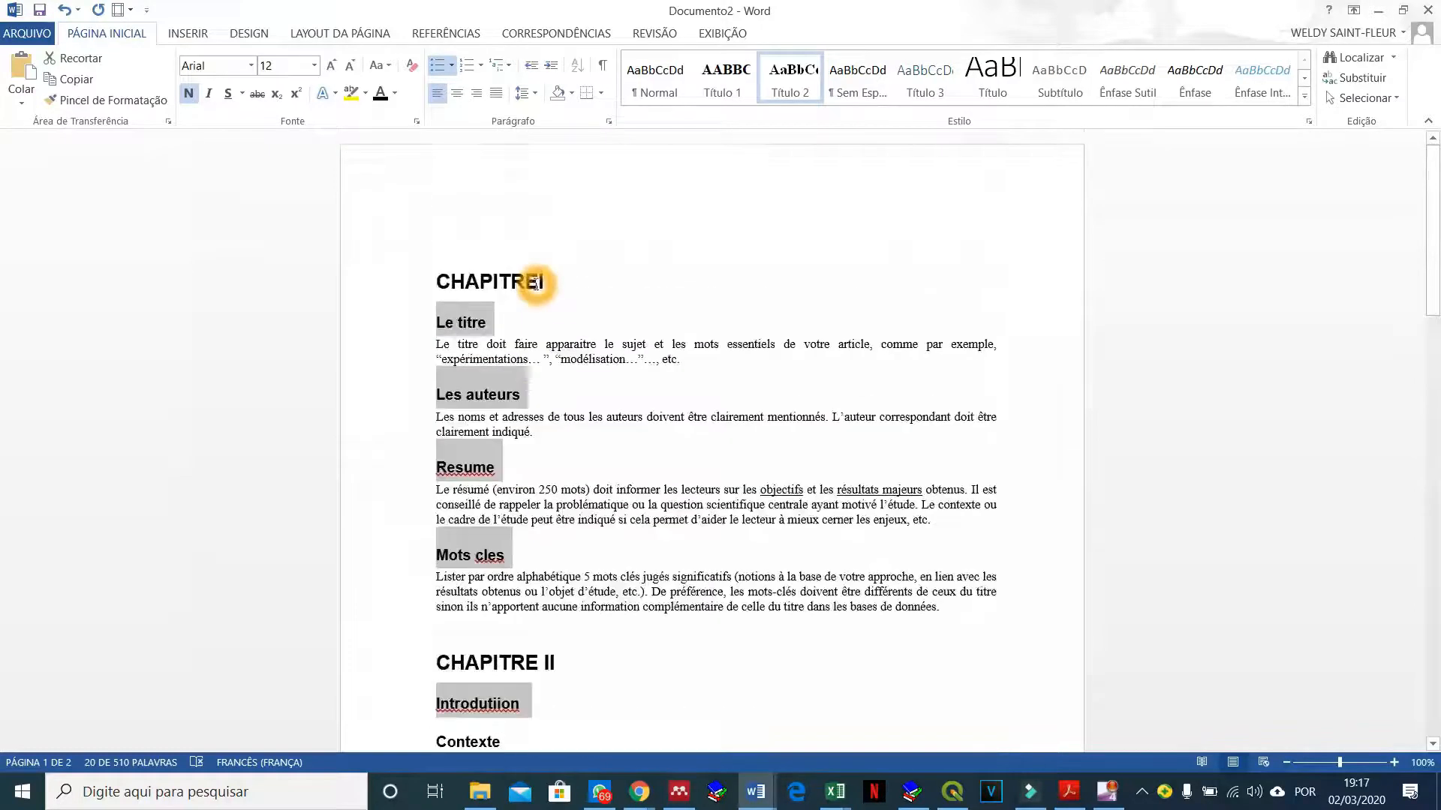
- Apply Título 3 to the Contexte, Problématique et questions scientifiques associées, and Objectifs scientifiques et/ou techniques headings, and format them in bold Arial
scroll(535, 283, "down", 9)
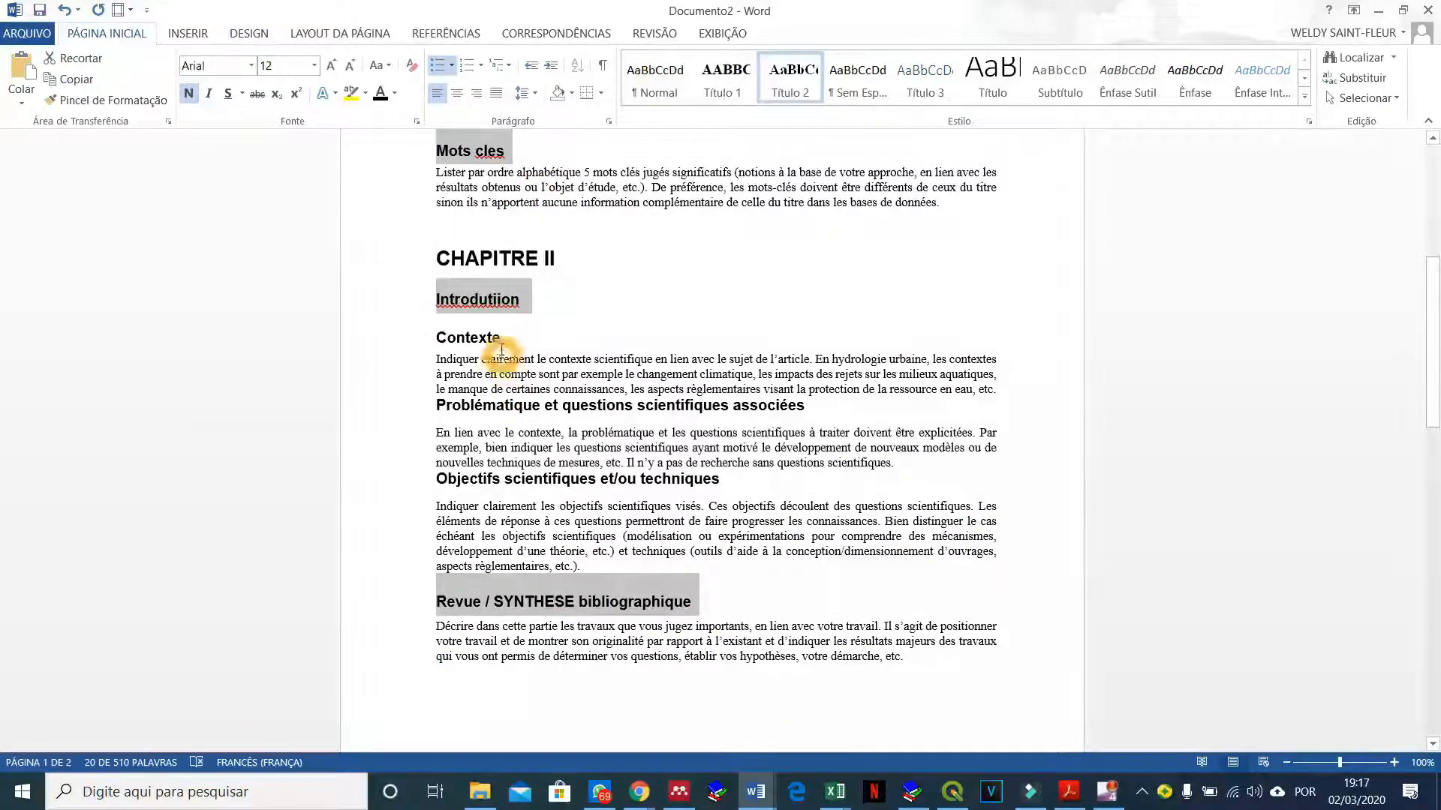
left_click(503, 342)
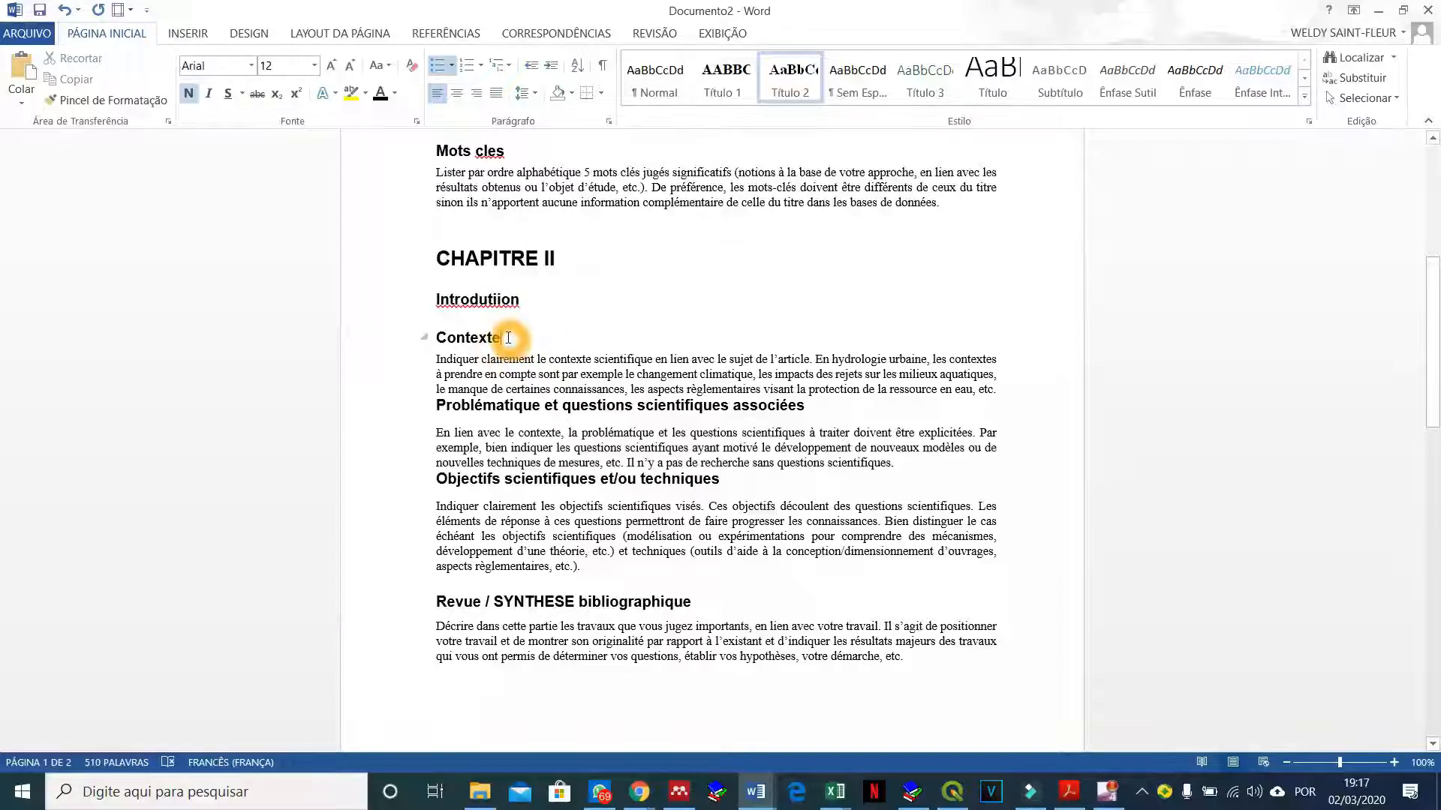
scroll(518, 321, "up", 7)
scroll(518, 321, "down", 7)
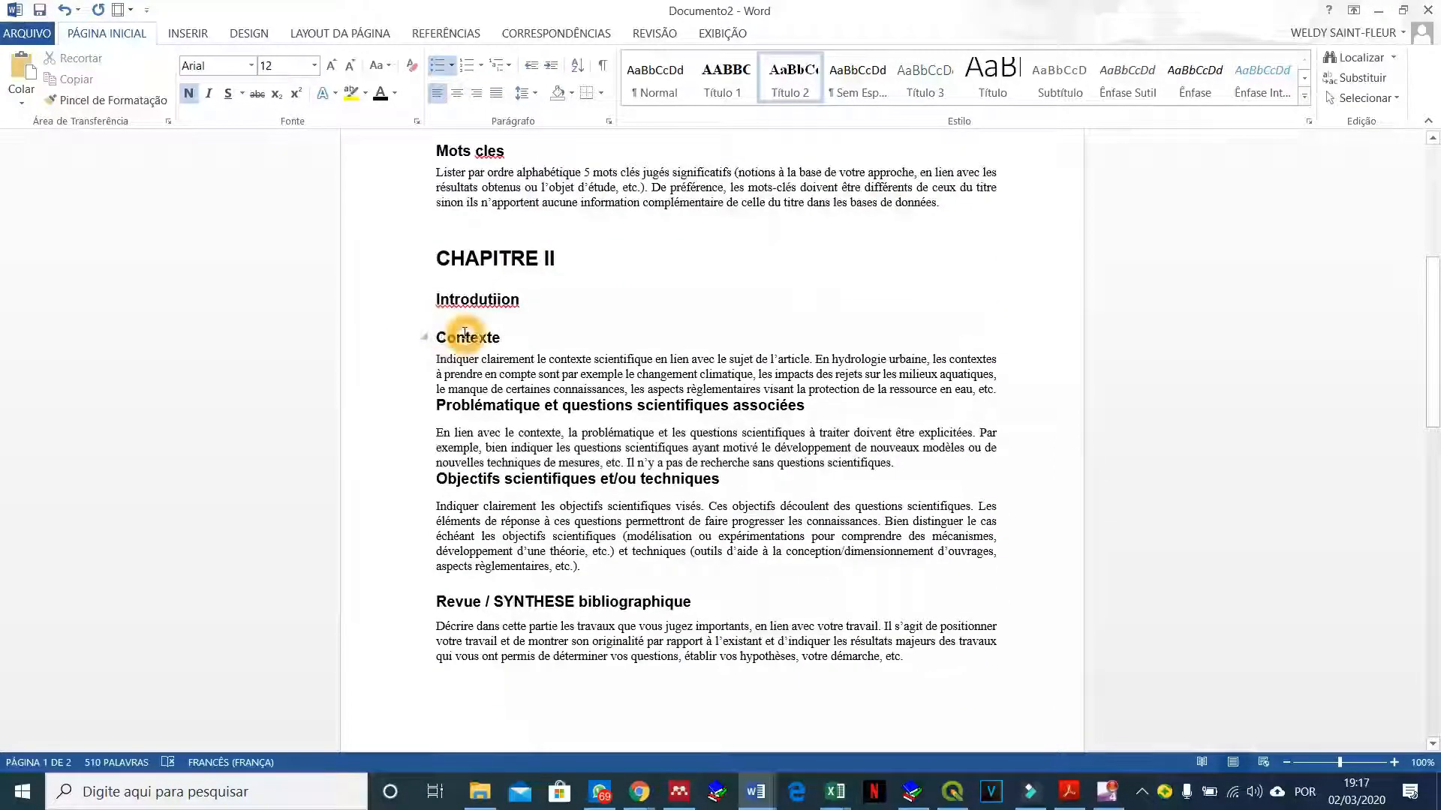
left_click_drag(506, 338, 450, 338)
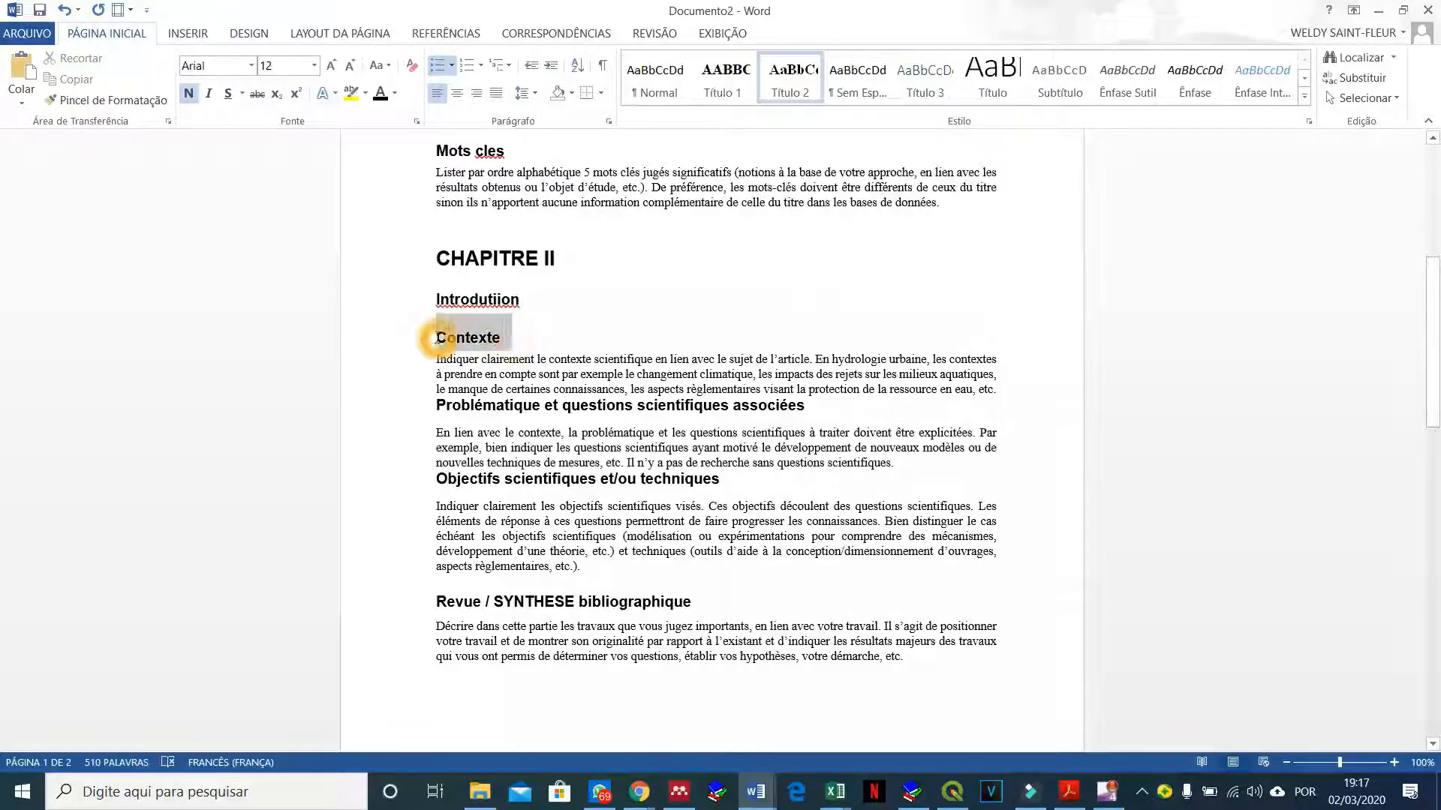
left_click_drag(434, 411, 778, 420)
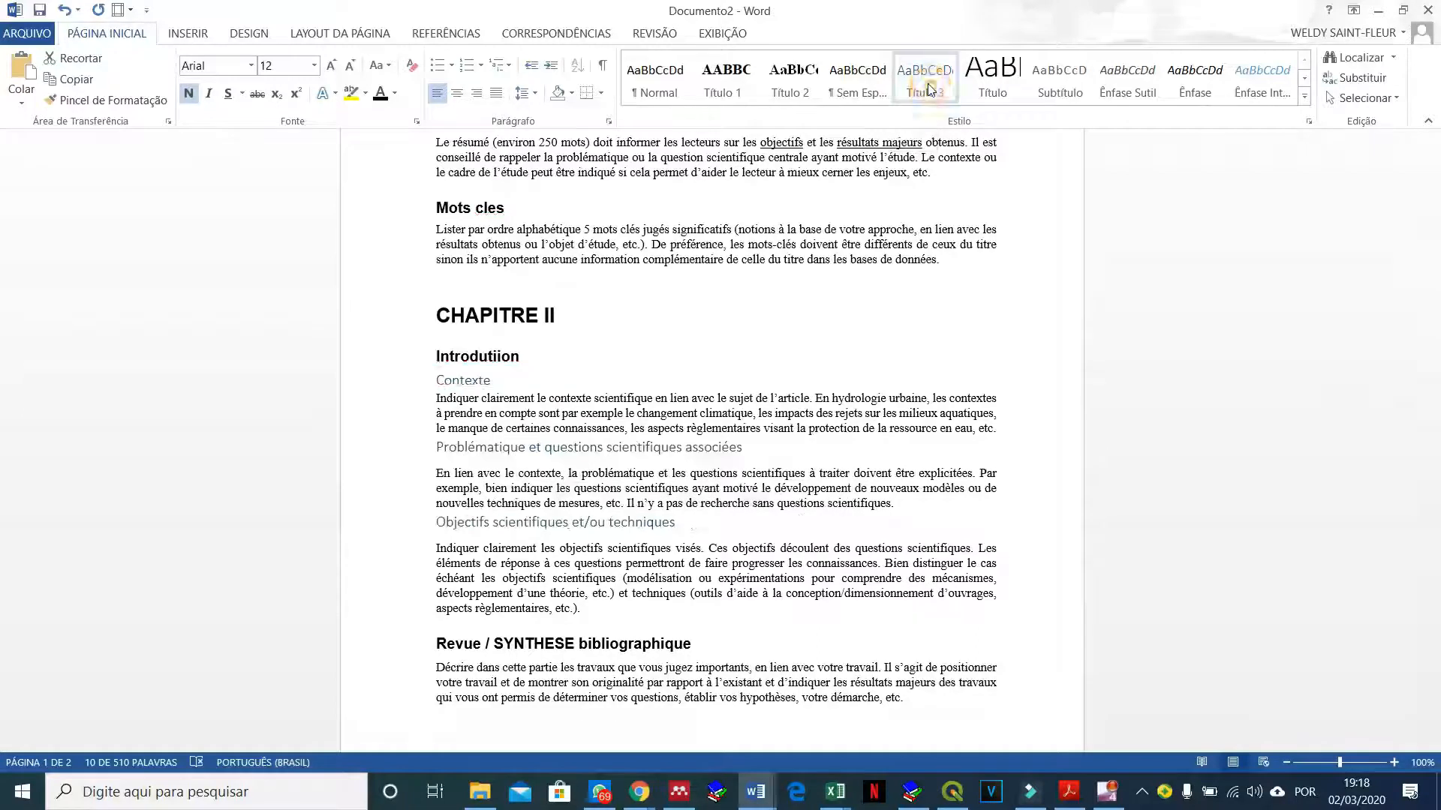
left_click(924, 75)
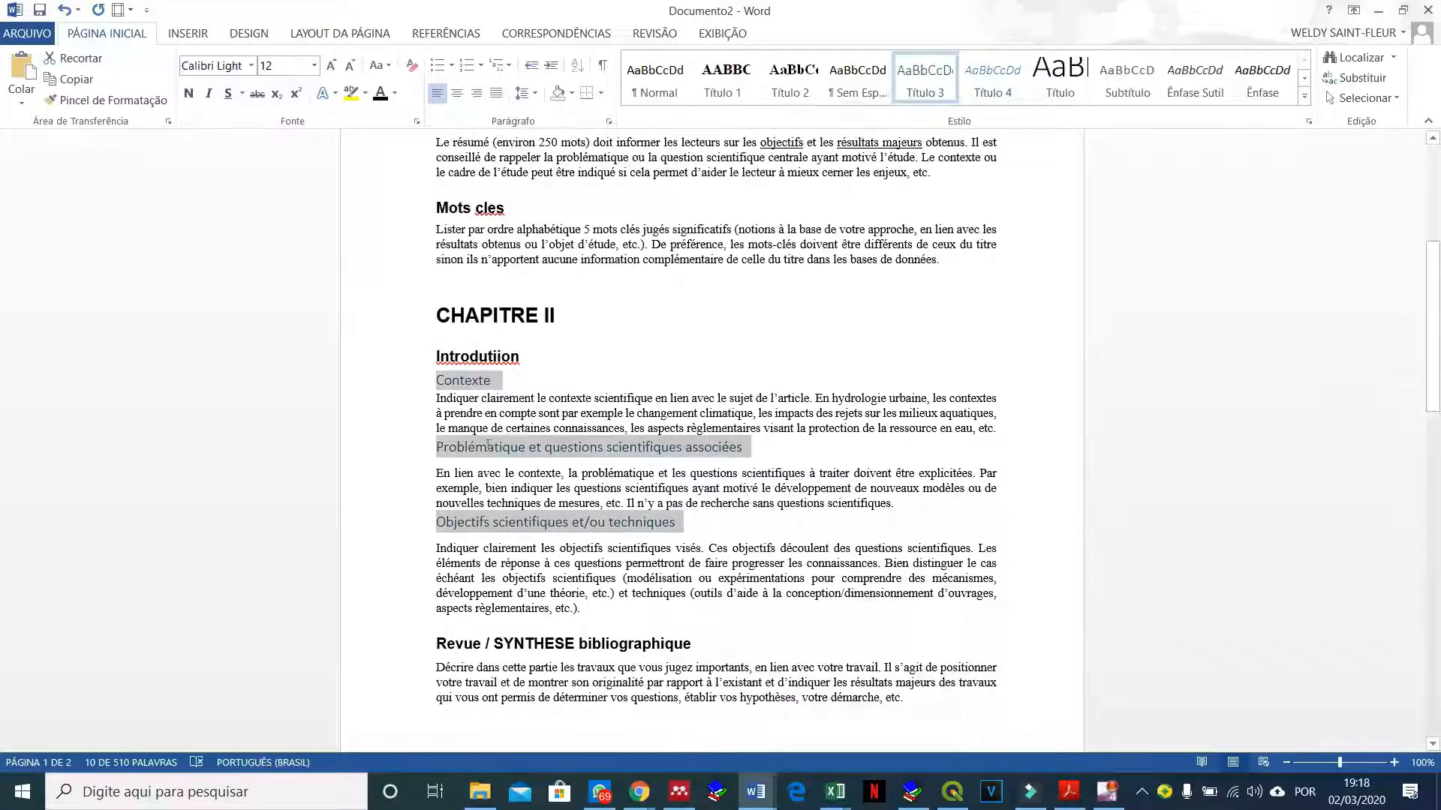
left_click(250, 66)
- Check which heading styles are applied to the chapter, section and subsection headings in CHAPITREI and CHAPITRE II
scroll(508, 283, "up", 10)
left_click(509, 282)
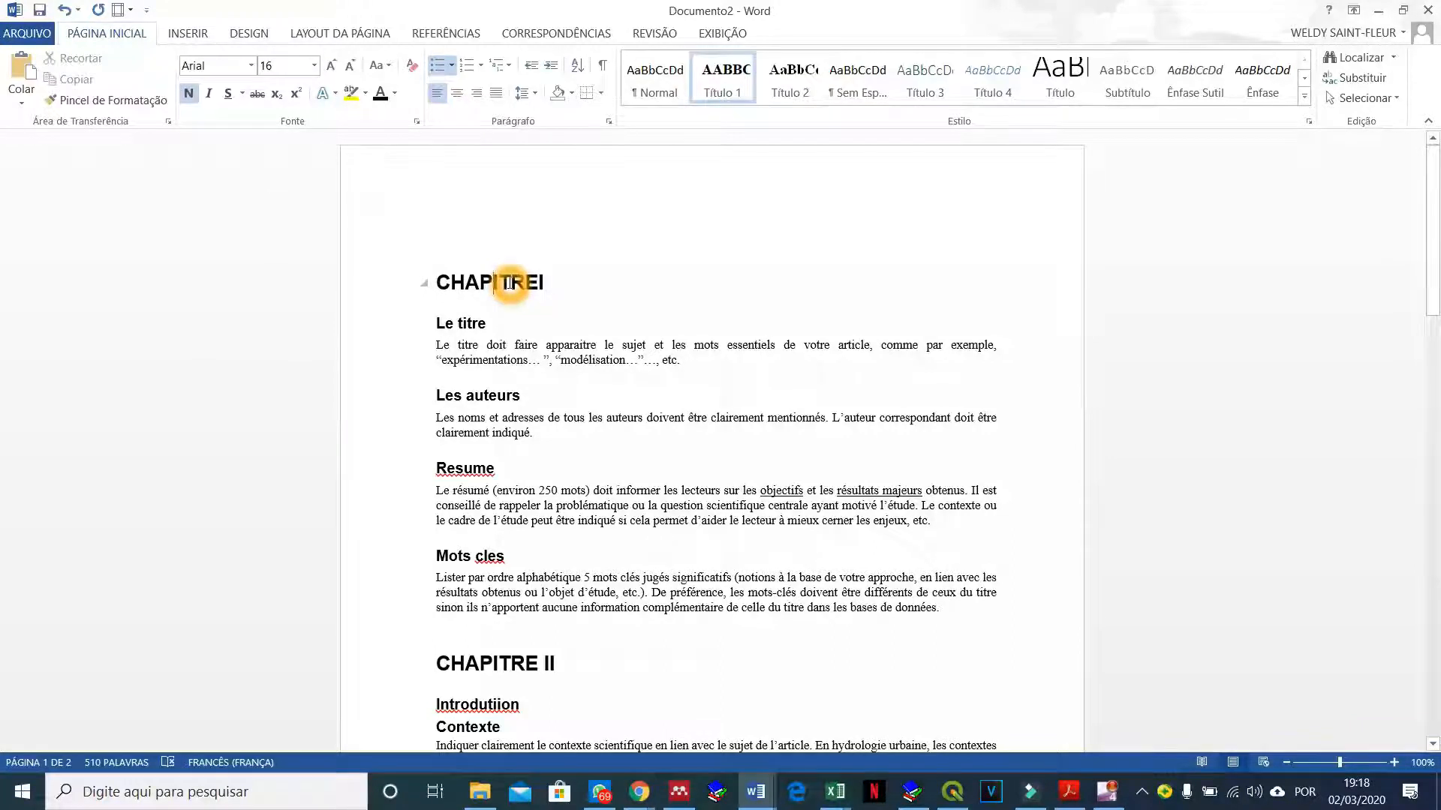
left_click(473, 326)
left_click(489, 395)
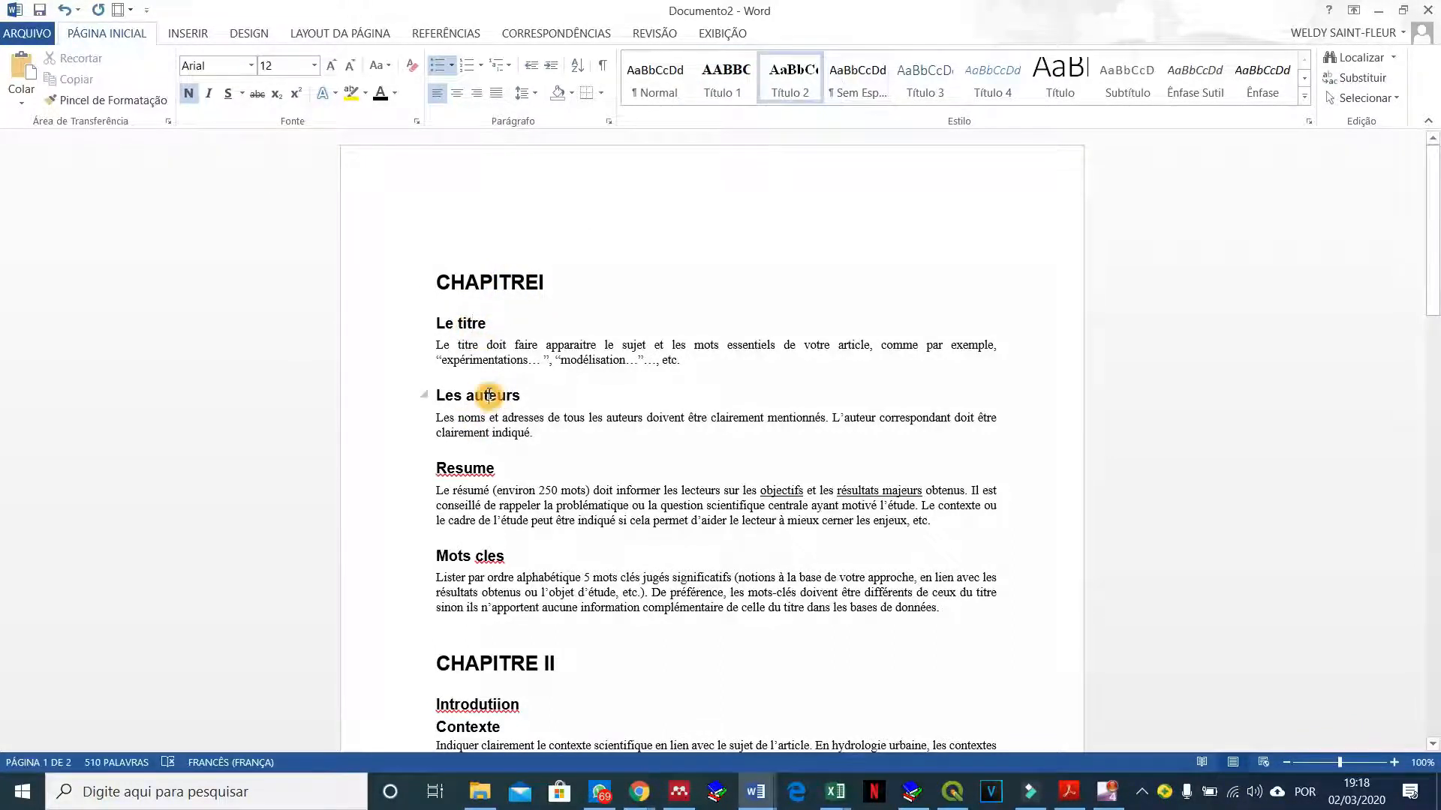
scroll(490, 396, "down", 10)
scroll(456, 537, "up", 7)
left_click(456, 537)
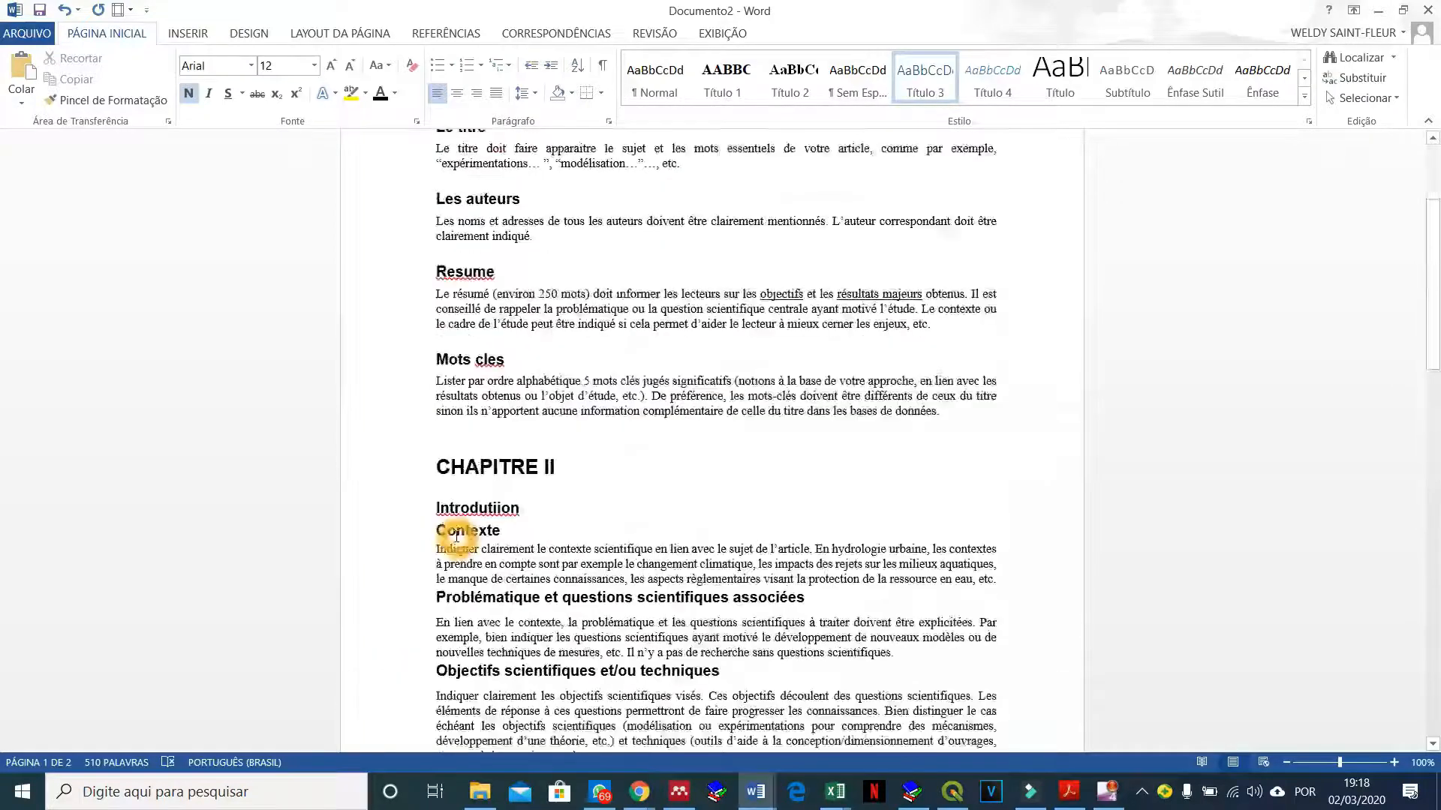
scroll(456, 536, "up", 5)
- Insert the Sumário Automático 1 table of contents on the empty line above CHAPITREI and look over its entries
left_click(450, 223)
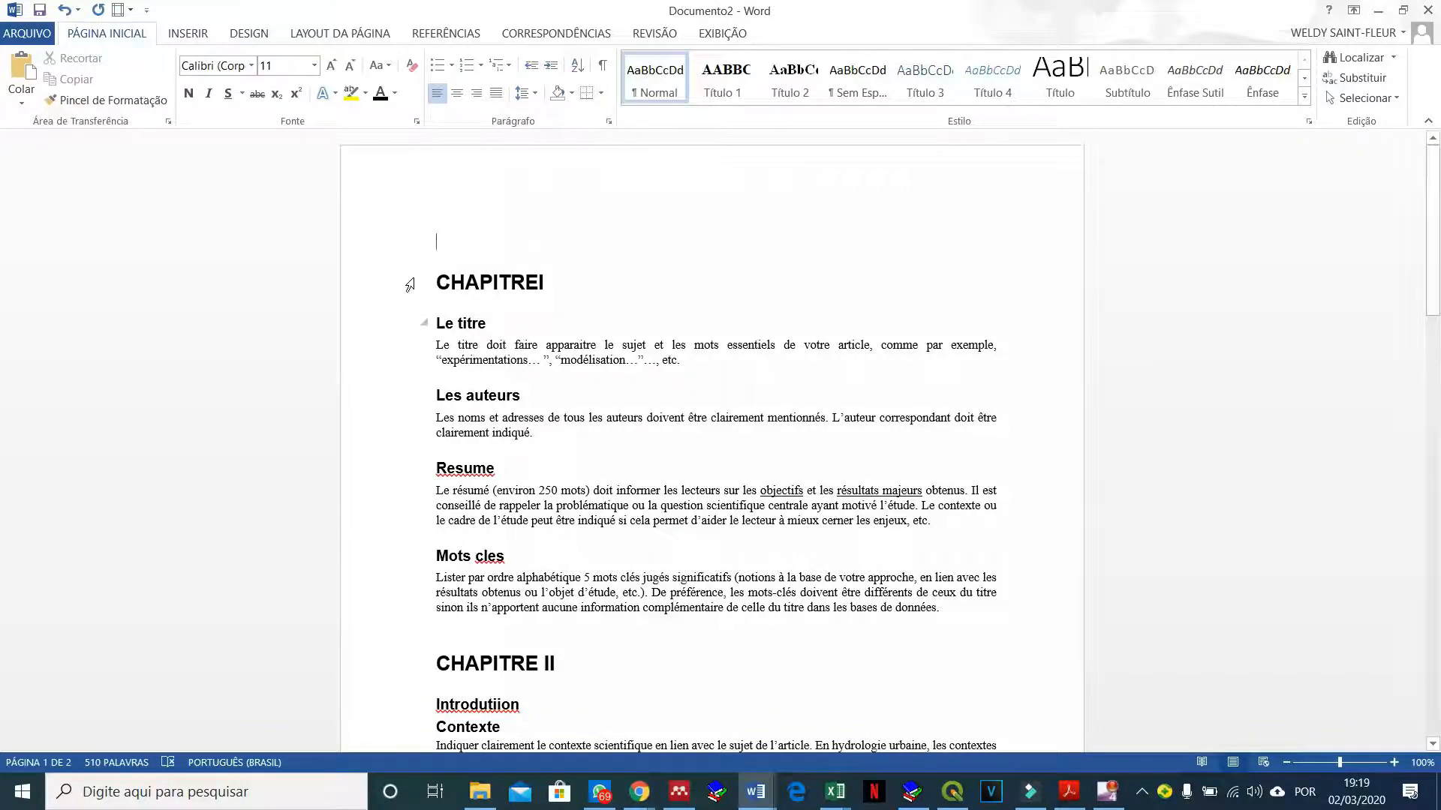
left_click(446, 35)
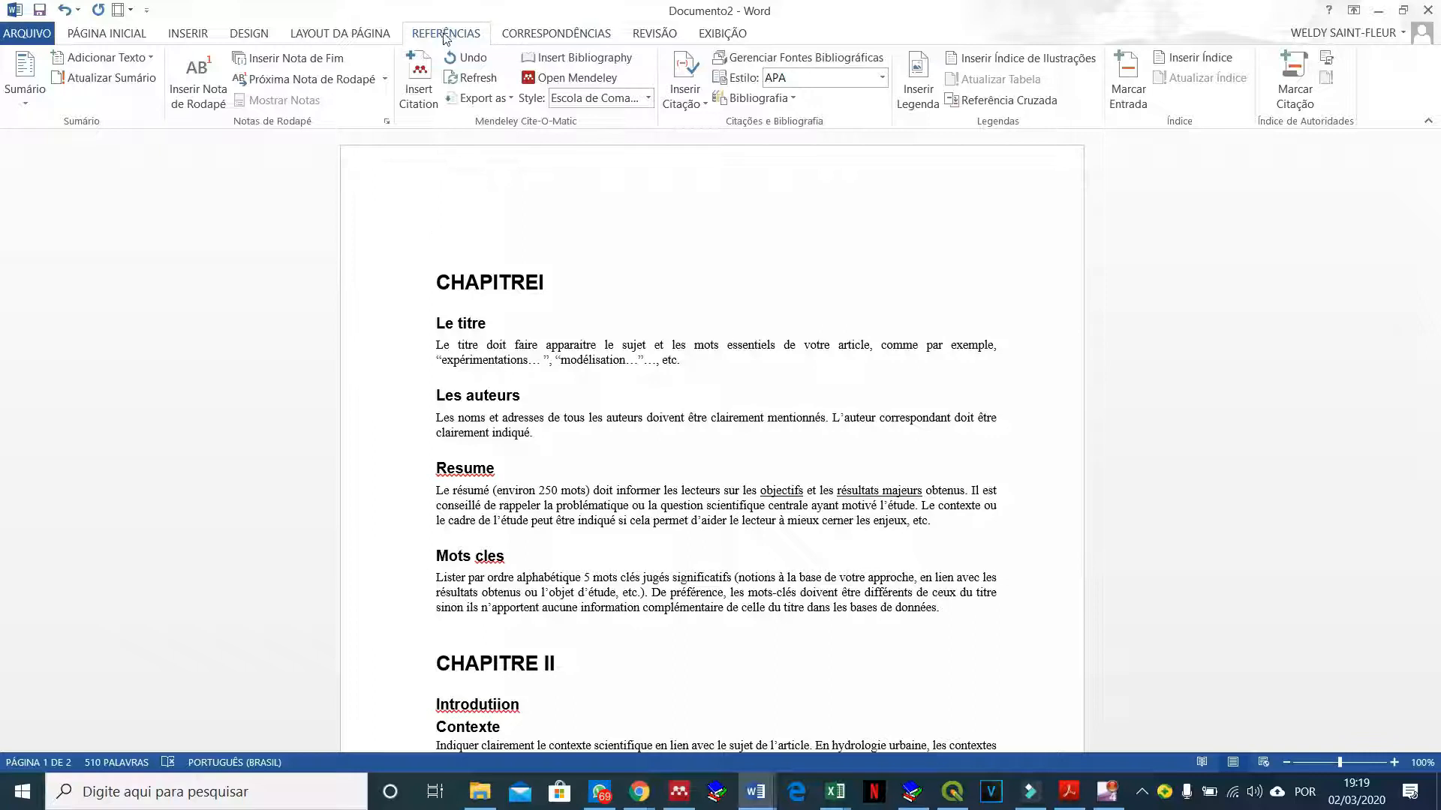
left_click(28, 100)
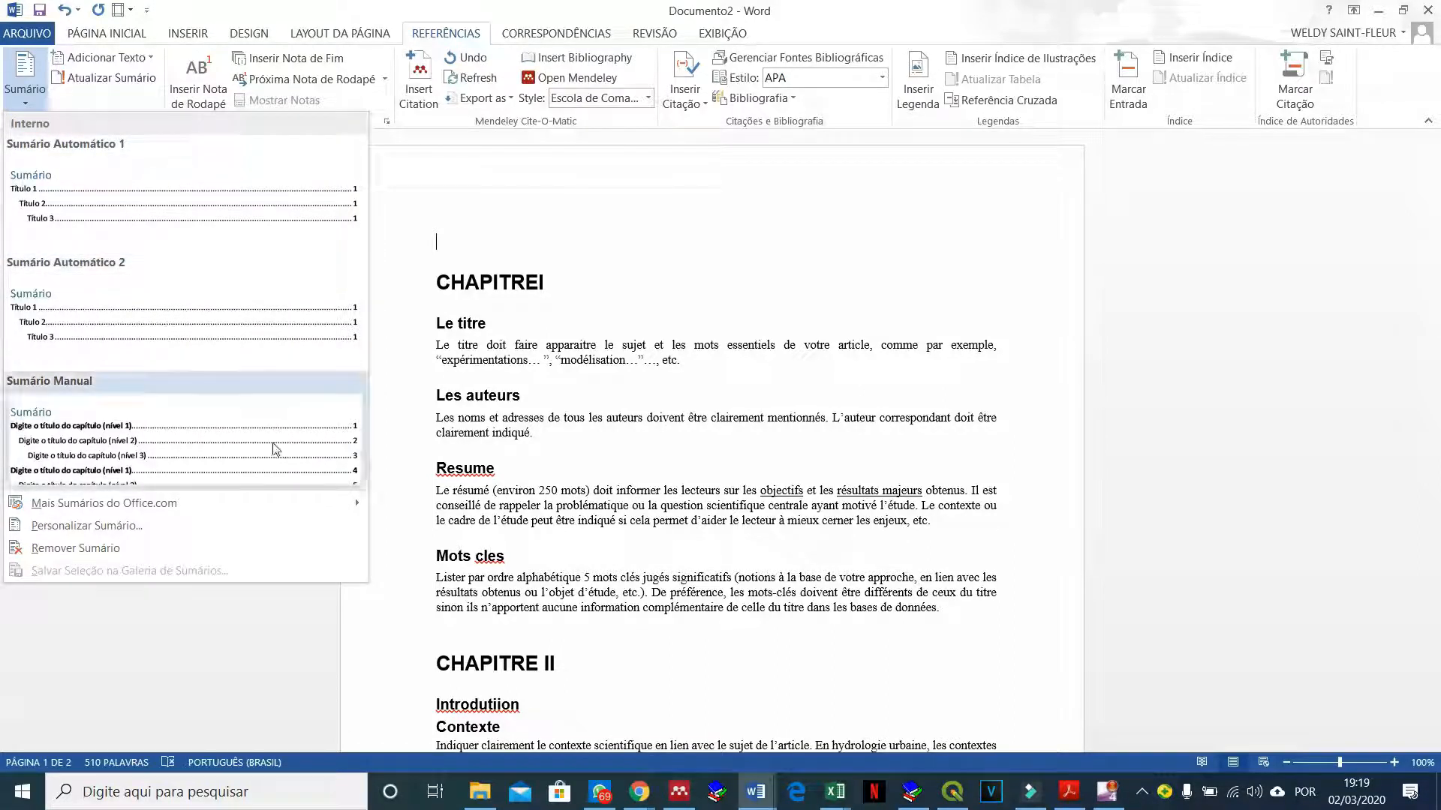
left_click(154, 210)
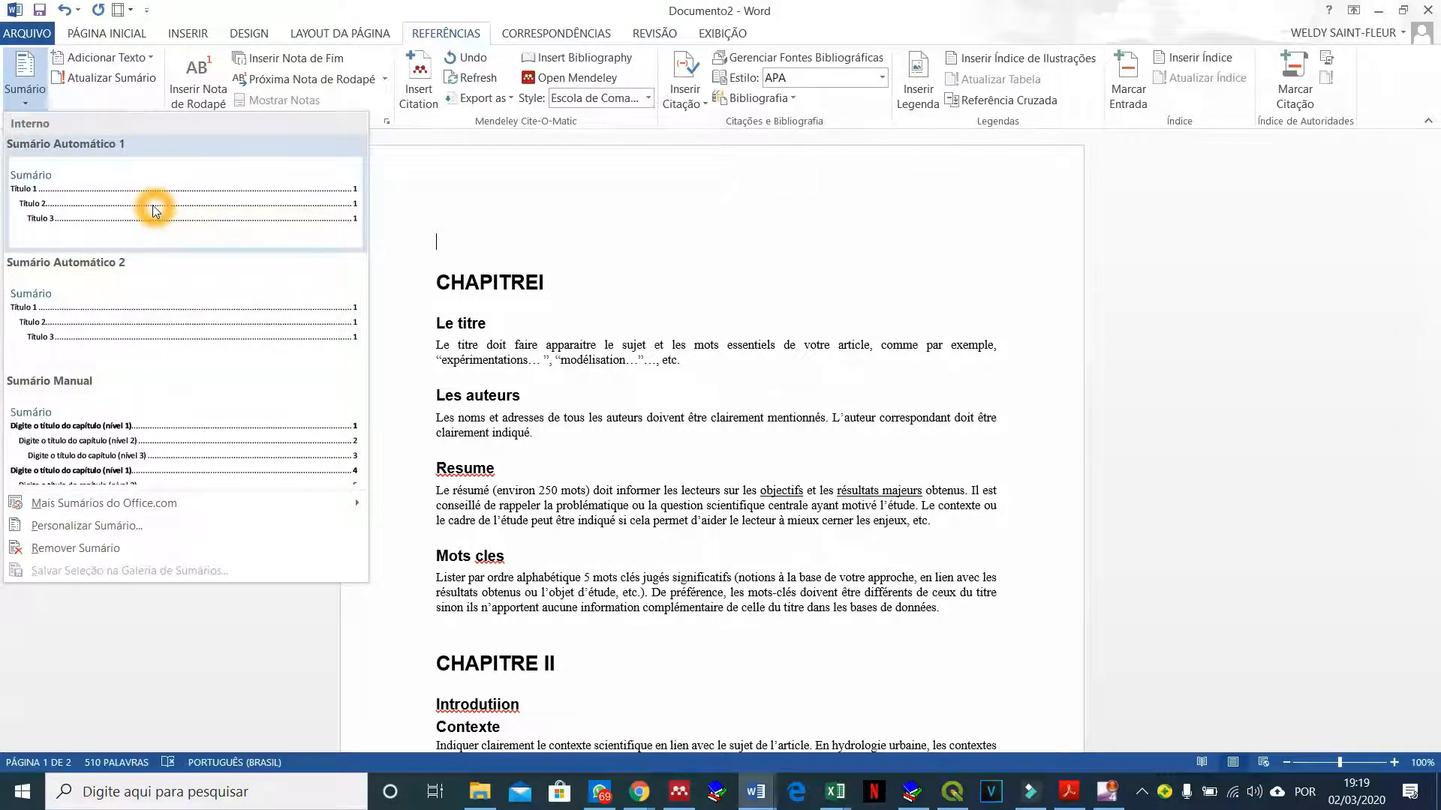
left_click(523, 548)
left_click(660, 515)
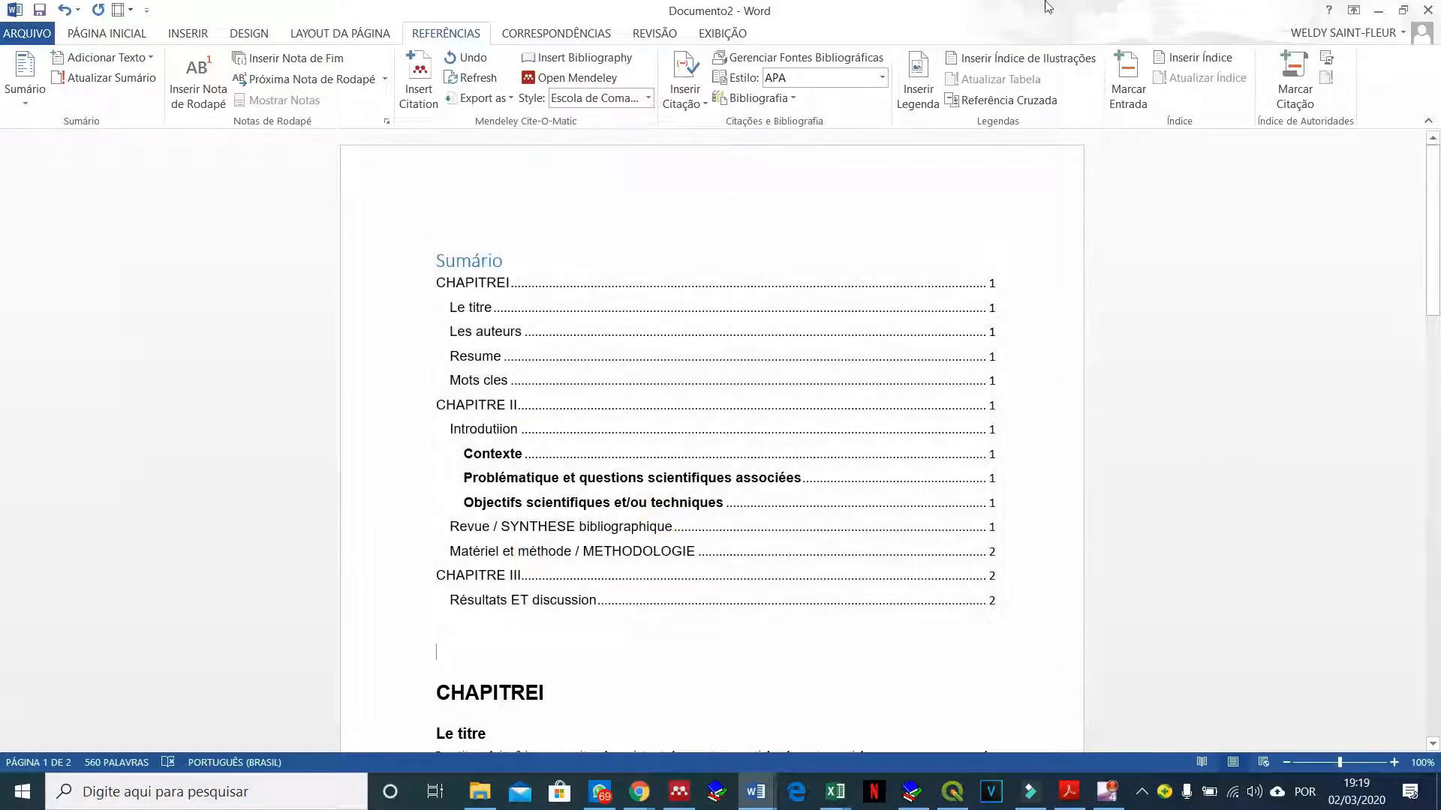
scroll(666, 388, "down", 2)
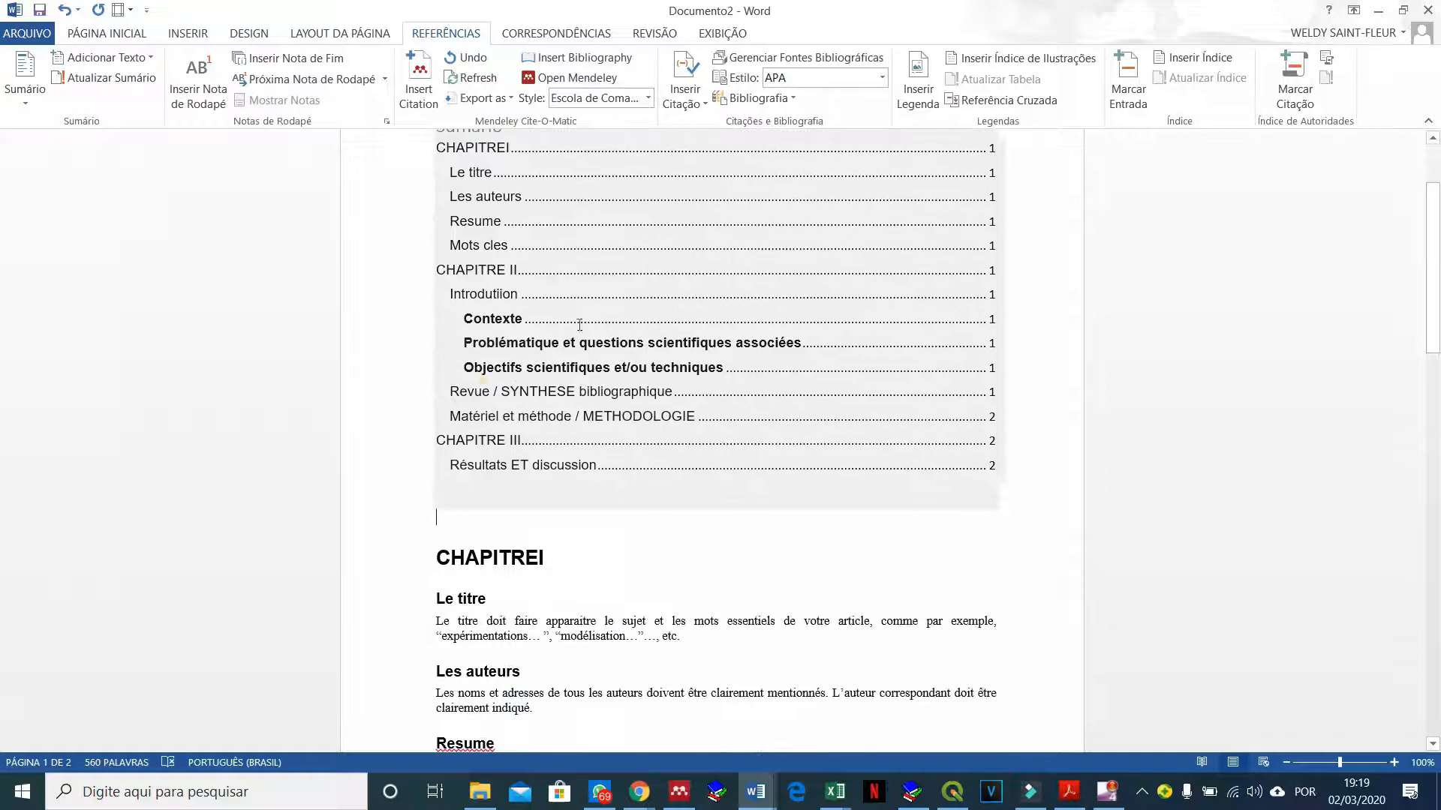
scroll(582, 322, "up", 2)
left_click(582, 323)
left_click(545, 362)
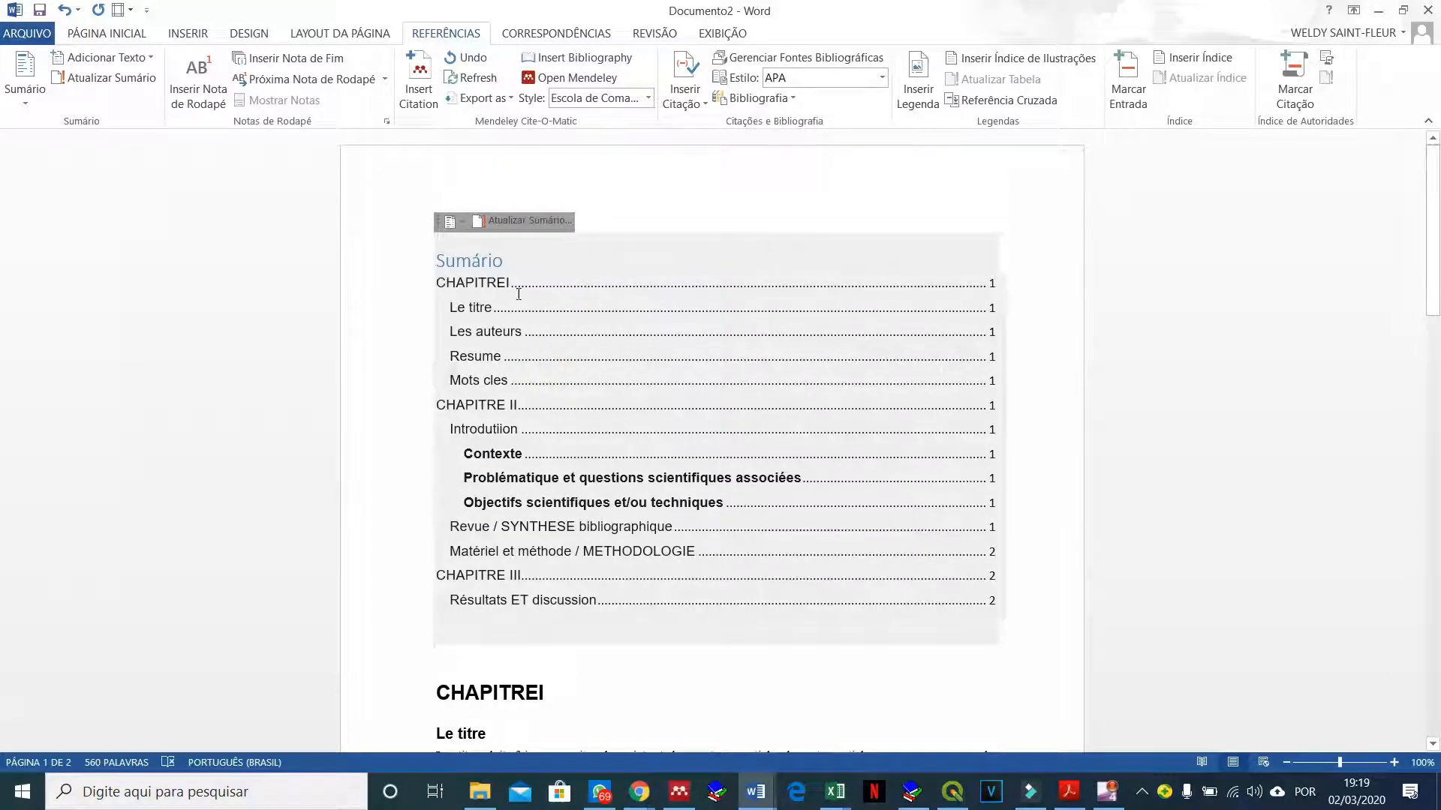
- Centre the Sumário title of the table of contents and make it black and bold
left_click_drag(512, 262, 436, 262)
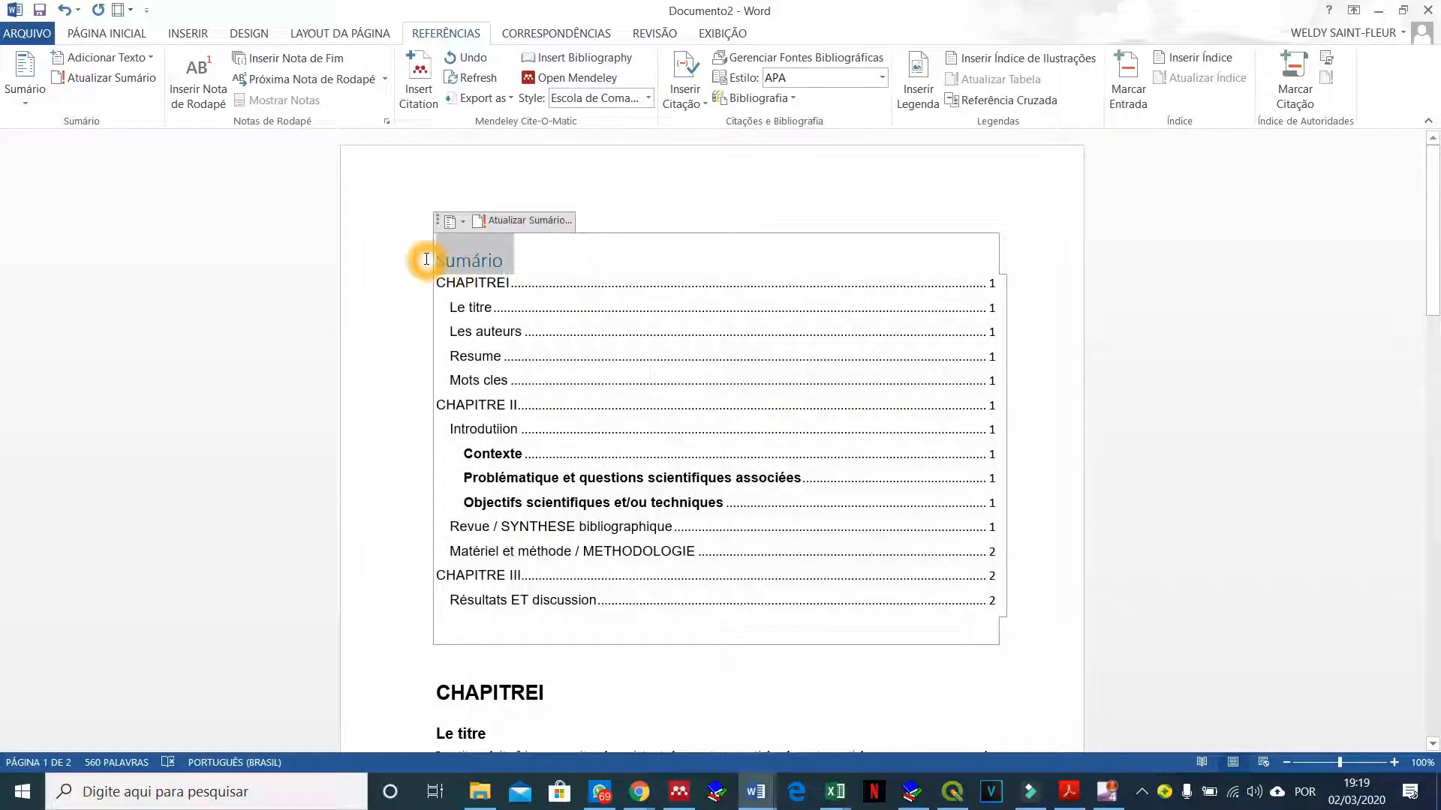
left_click(113, 34)
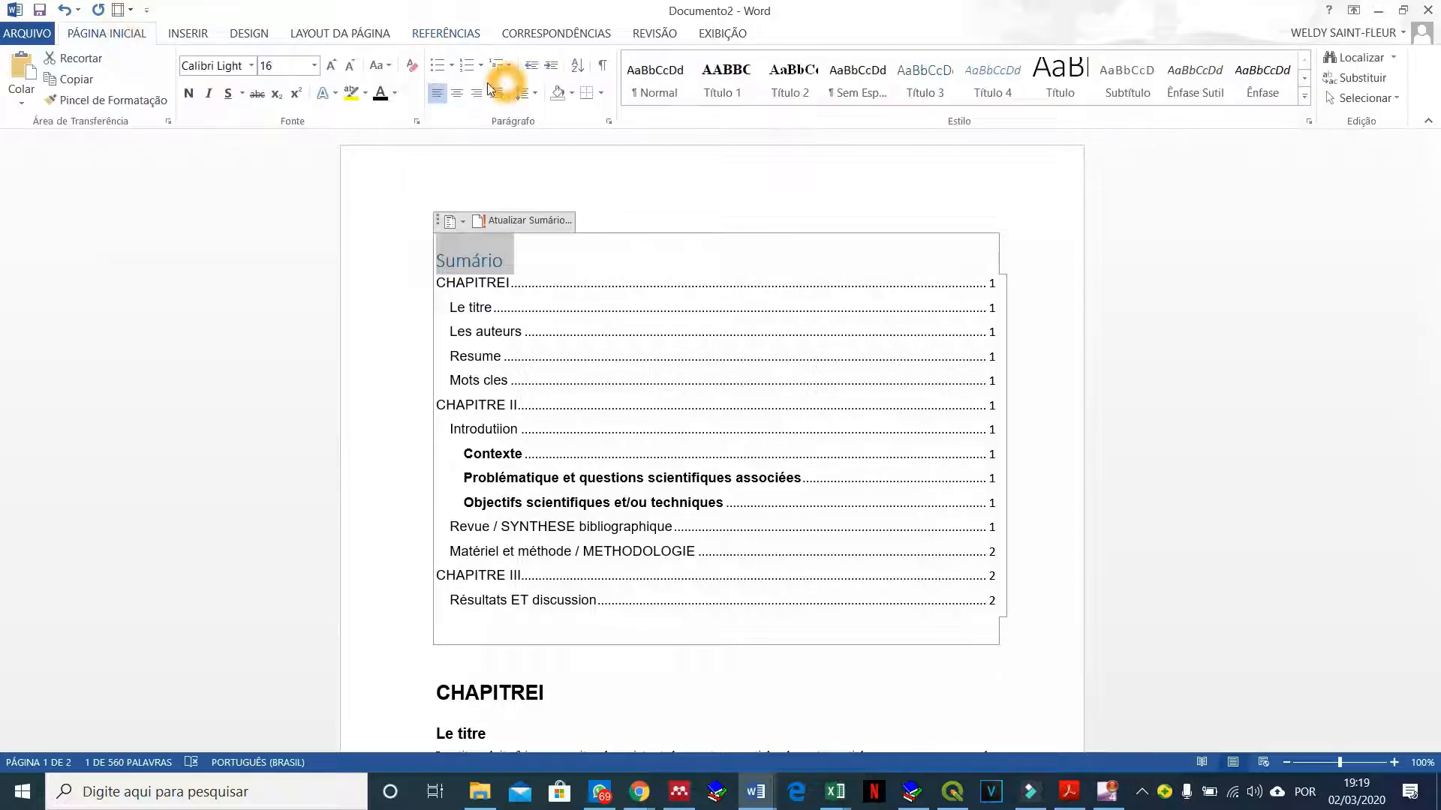
left_click(457, 95)
left_click(384, 101)
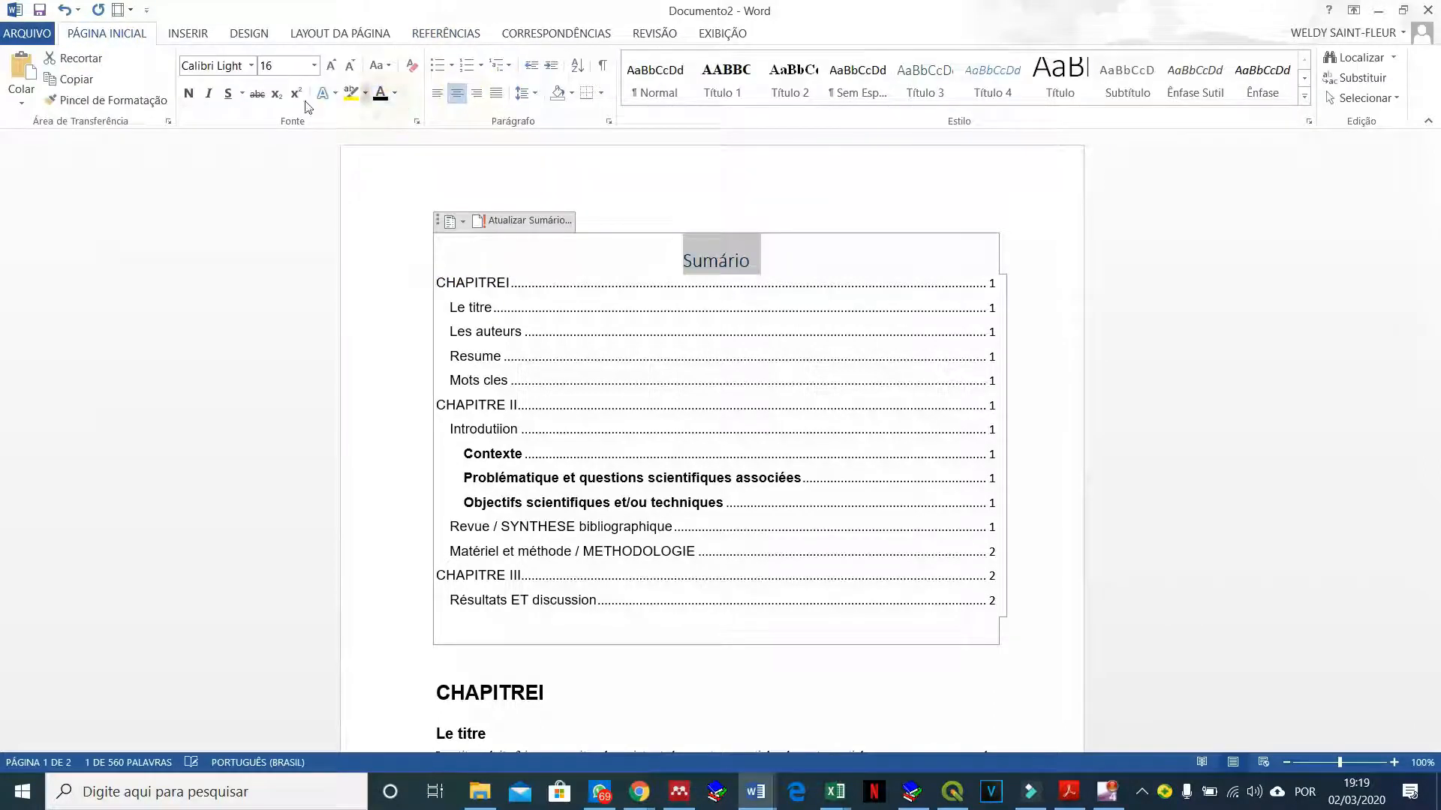
left_click(188, 93)
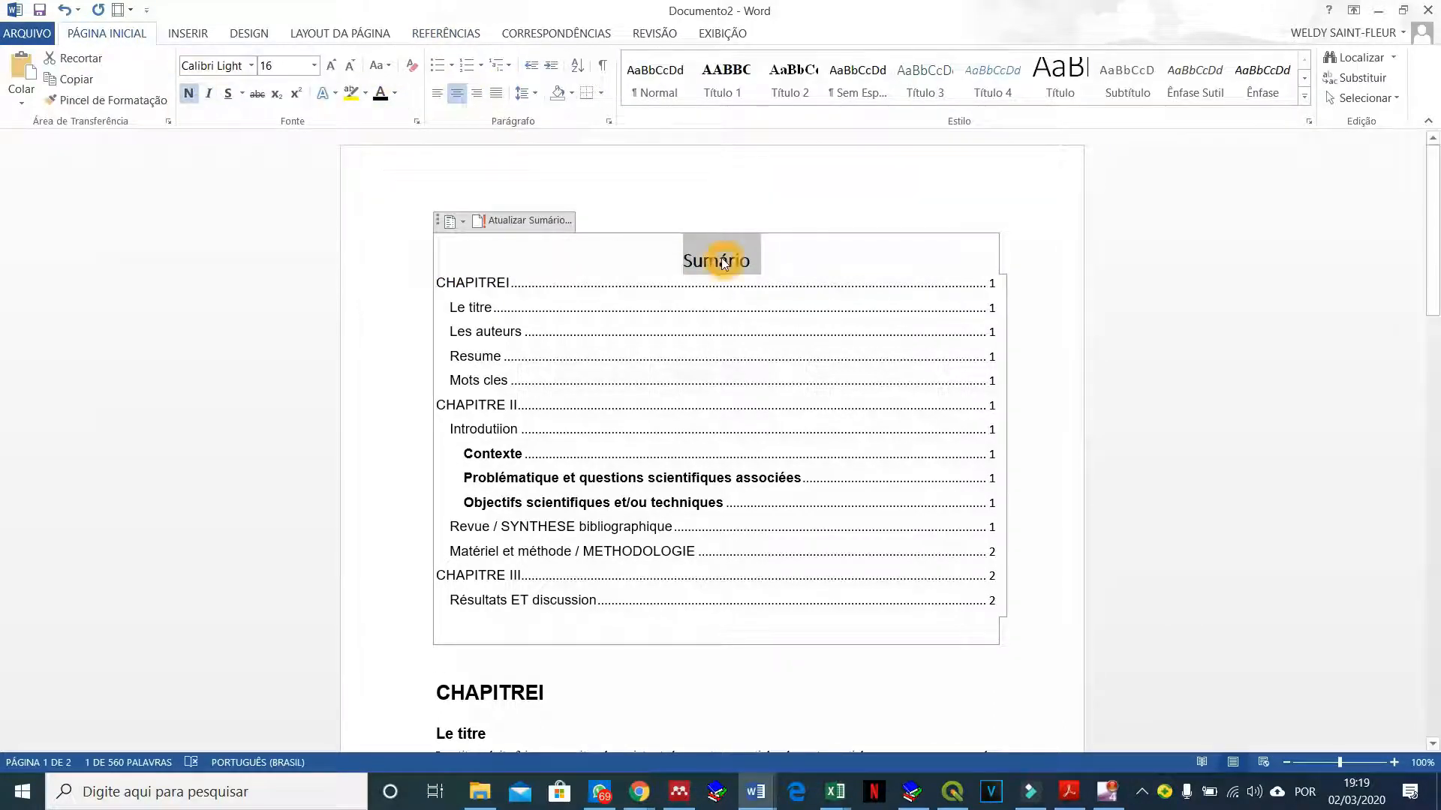
- Format all the table of contents entries in non-bold Arial at size 12
left_click(448, 286)
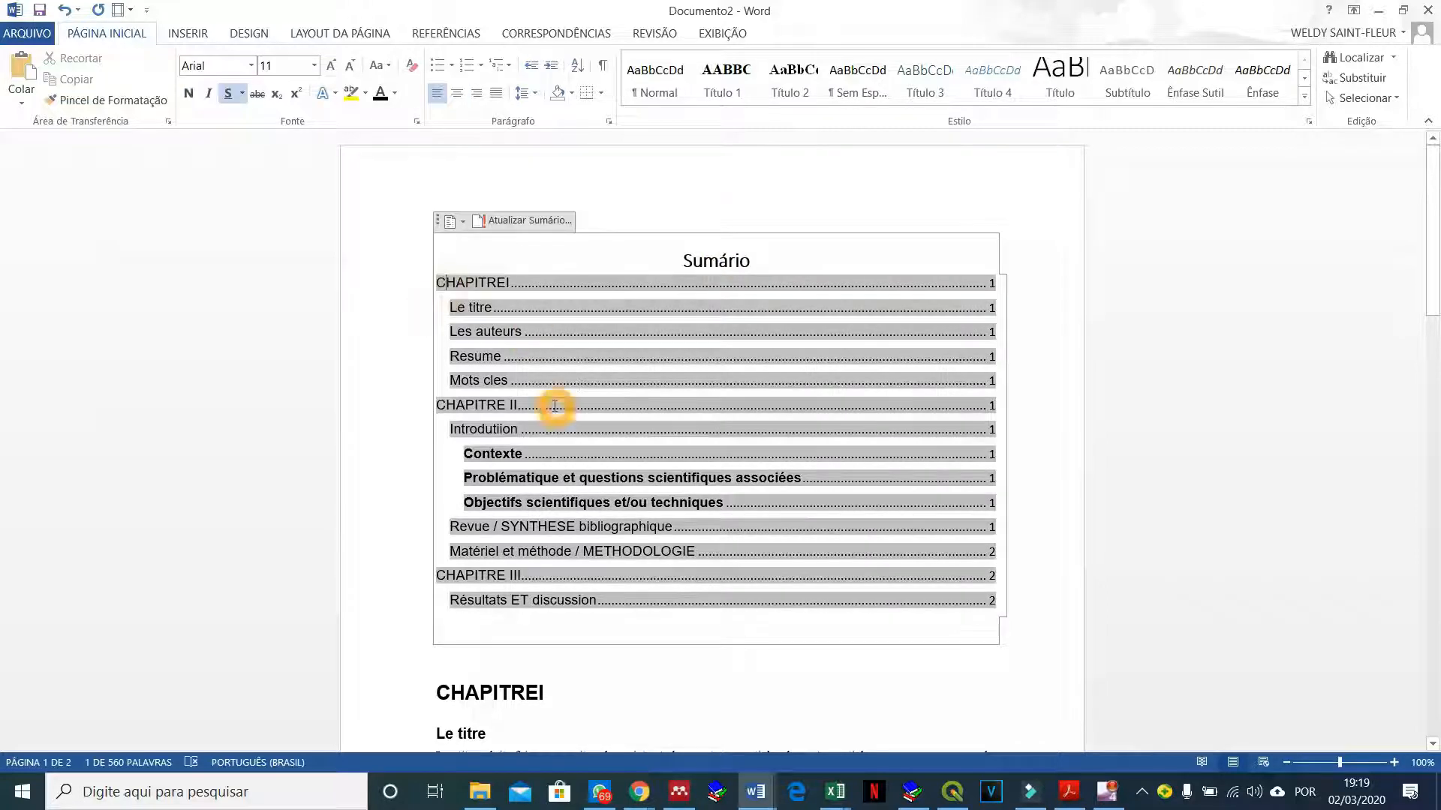
scroll(555, 406, "down", 2)
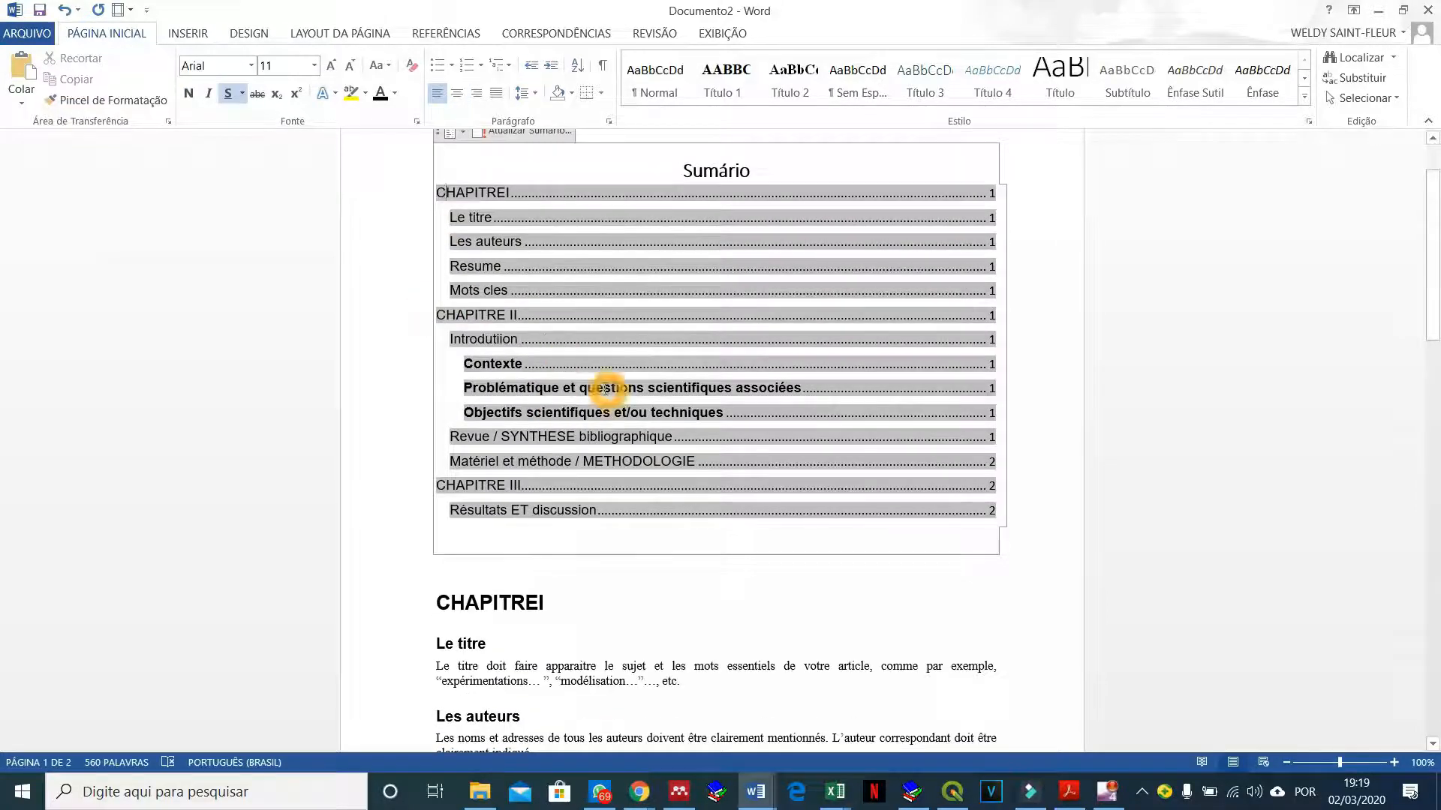
scroll(592, 390, "down", 4)
scroll(458, 303, "up", 6)
left_click_drag(447, 284, 878, 610)
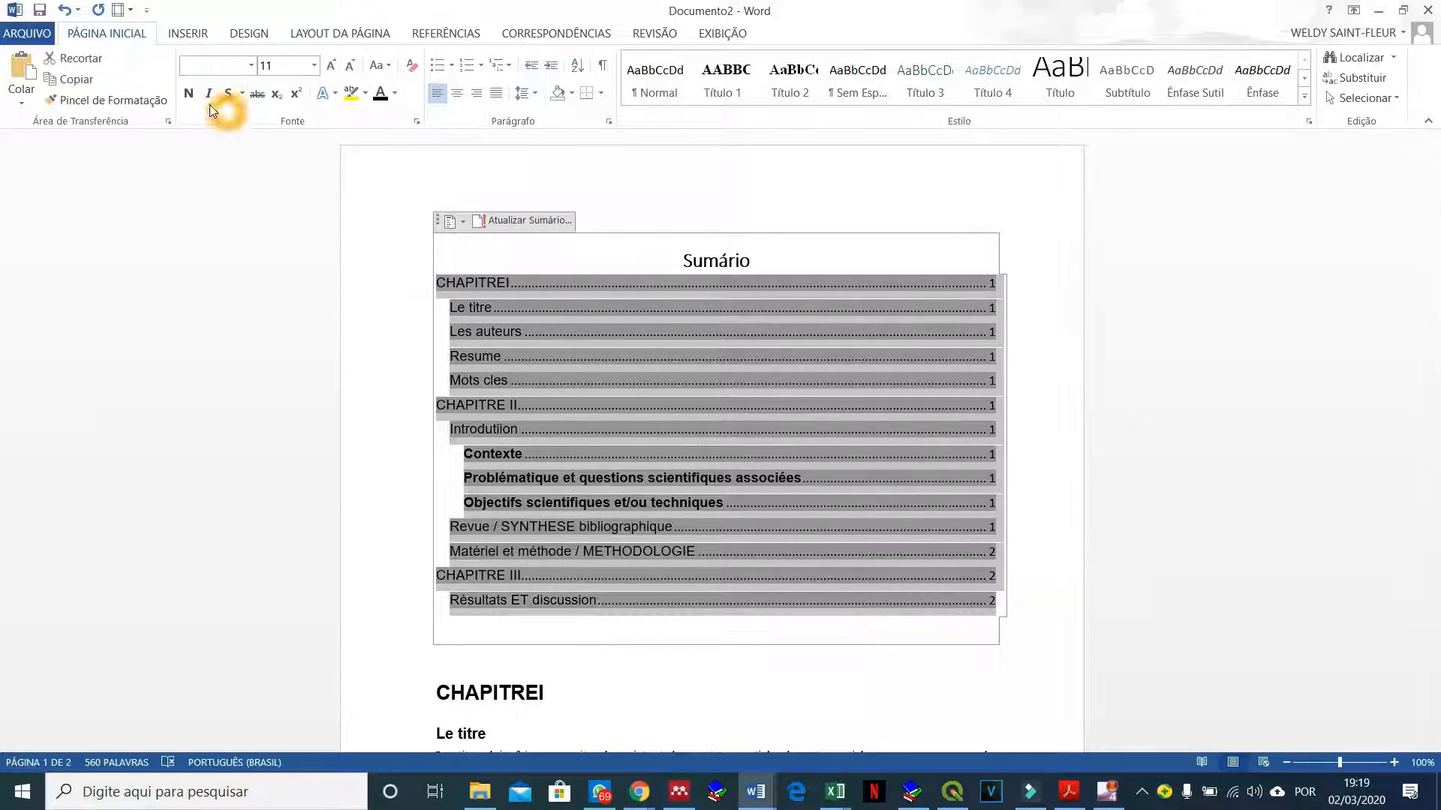
left_click(189, 92)
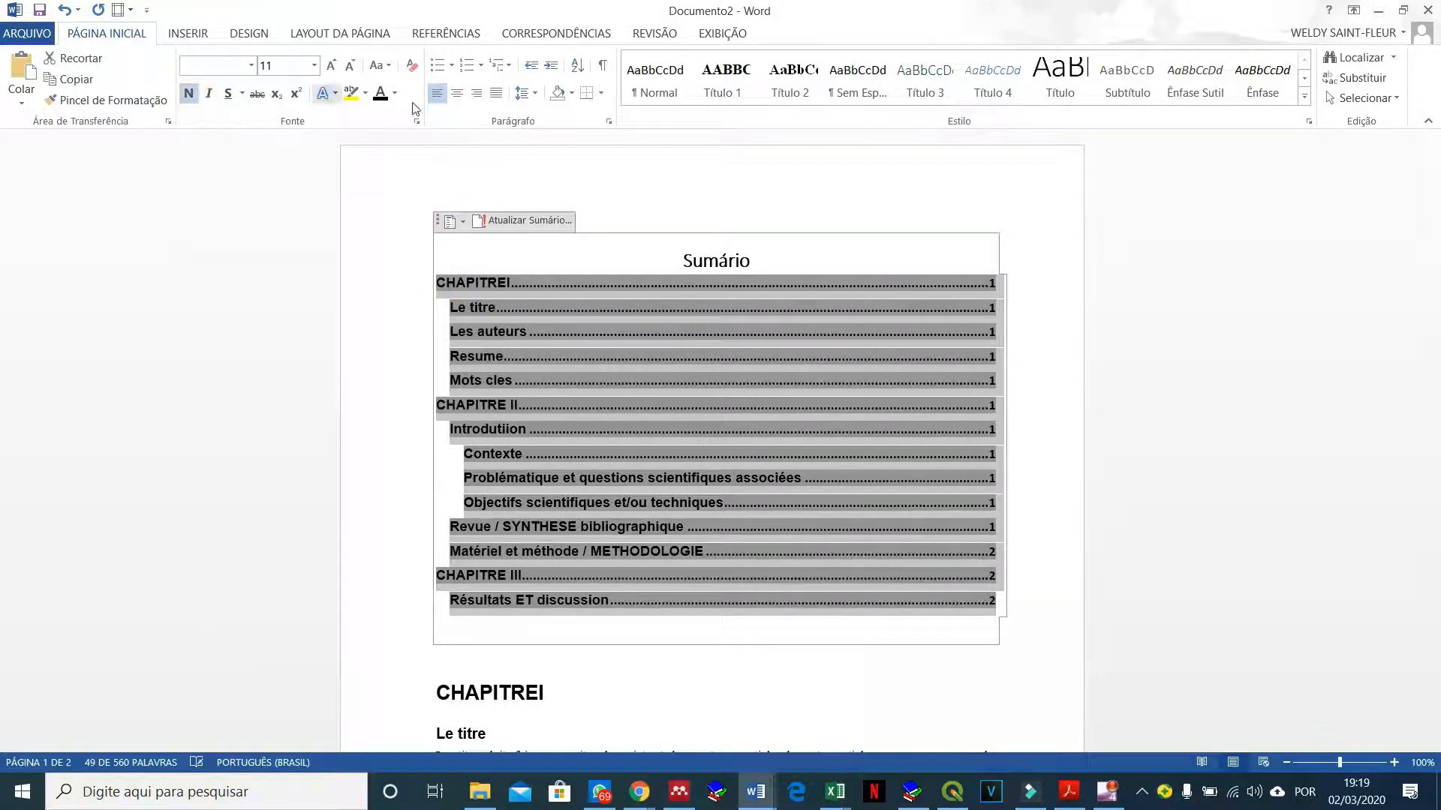
left_click(190, 93)
left_click(315, 66)
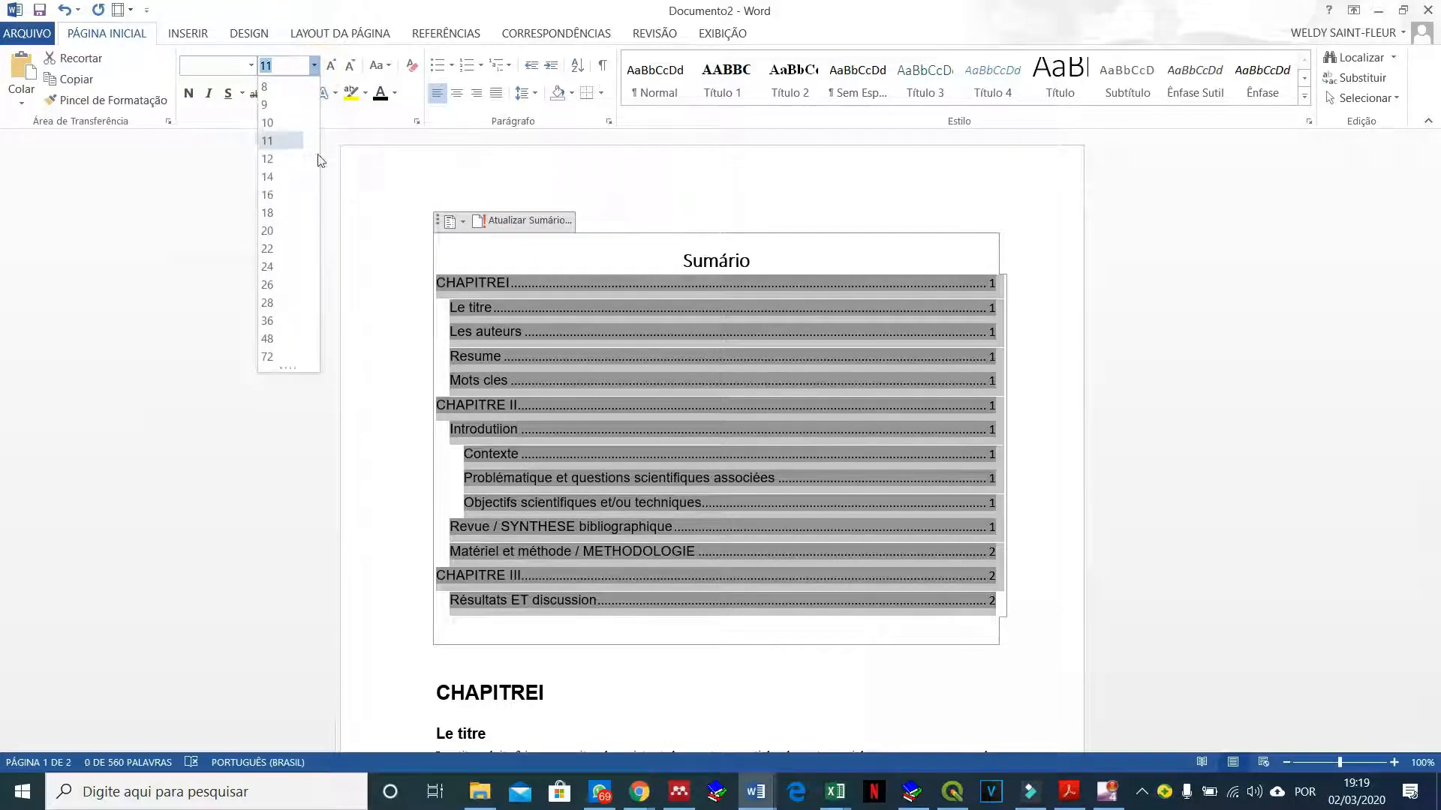
left_click(273, 153)
left_click(262, 67)
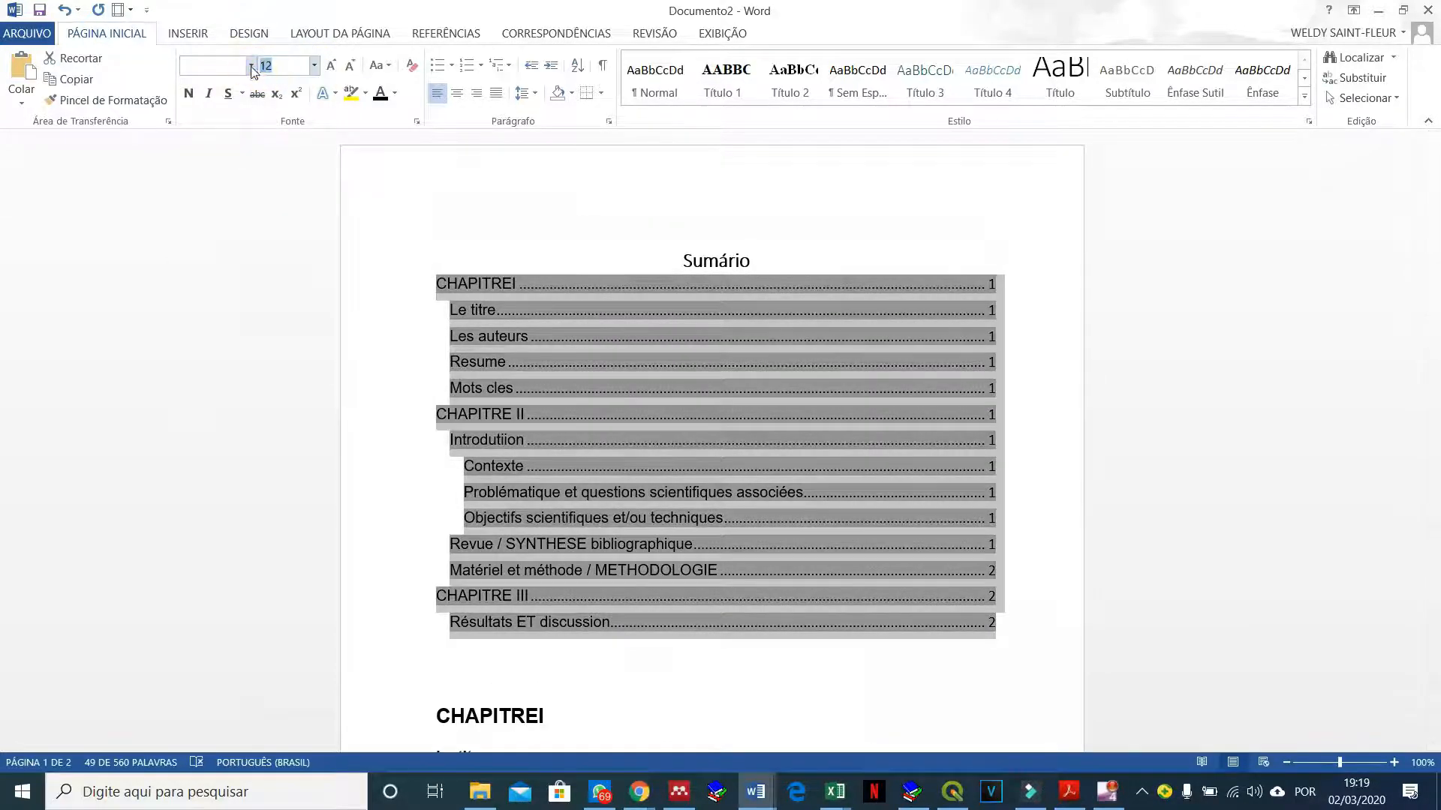
left_click(251, 66)
left_click(219, 192)
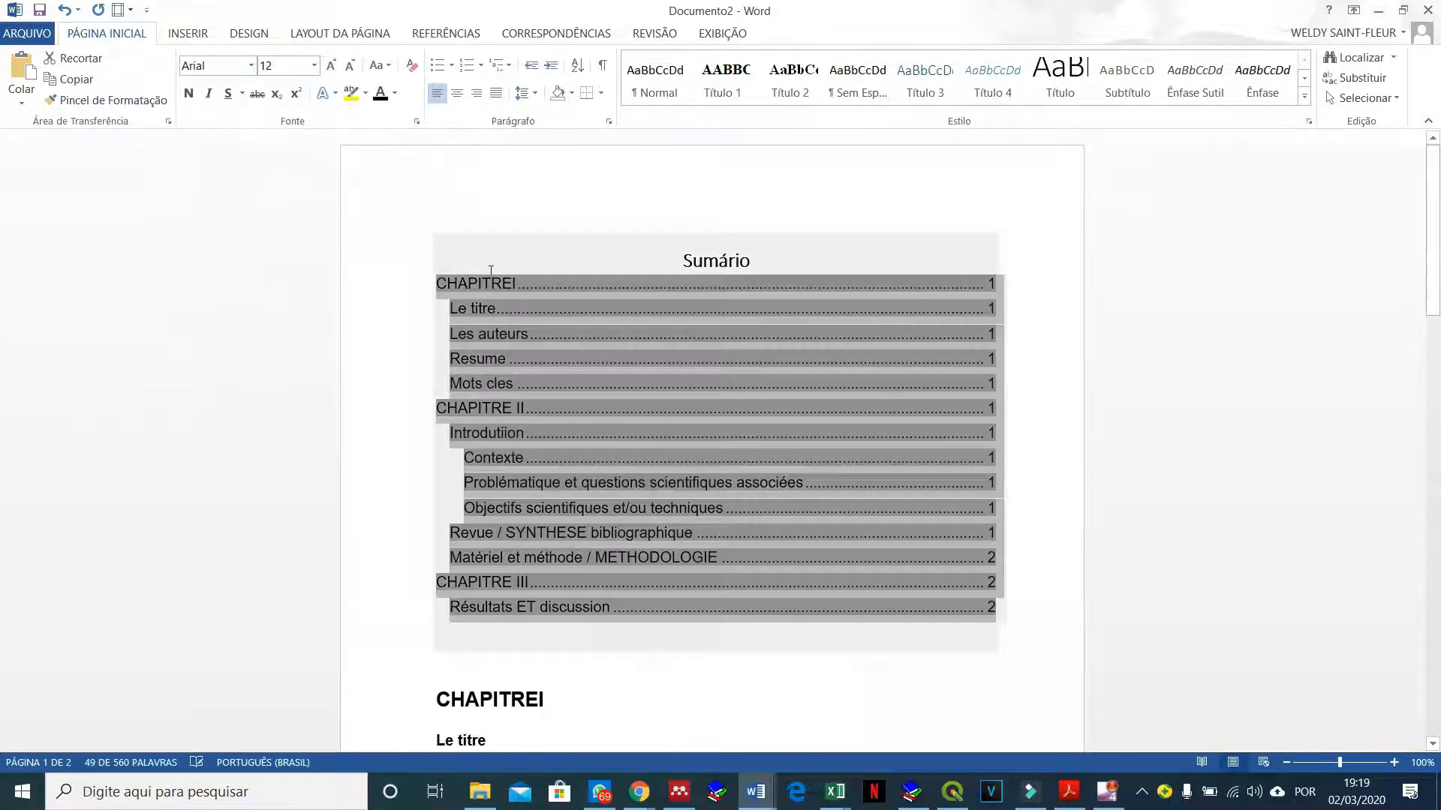
- Review the formatted table of contents against the chapter and section headings below it
scroll(566, 355, "down", 4)
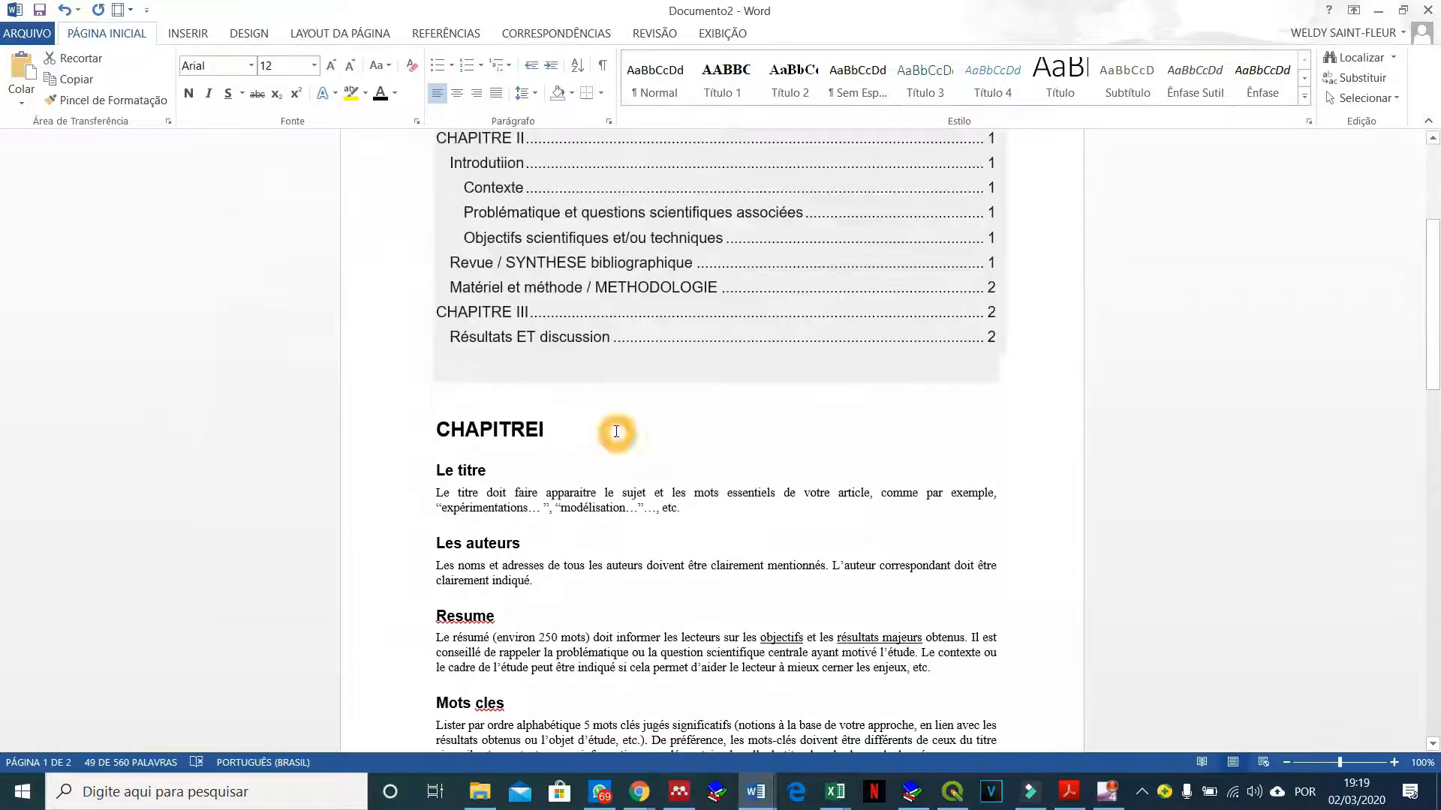
left_click(611, 428)
scroll(601, 385, "up", 2)
scroll(600, 385, "up", 3)
scroll(589, 332, "down", 4)
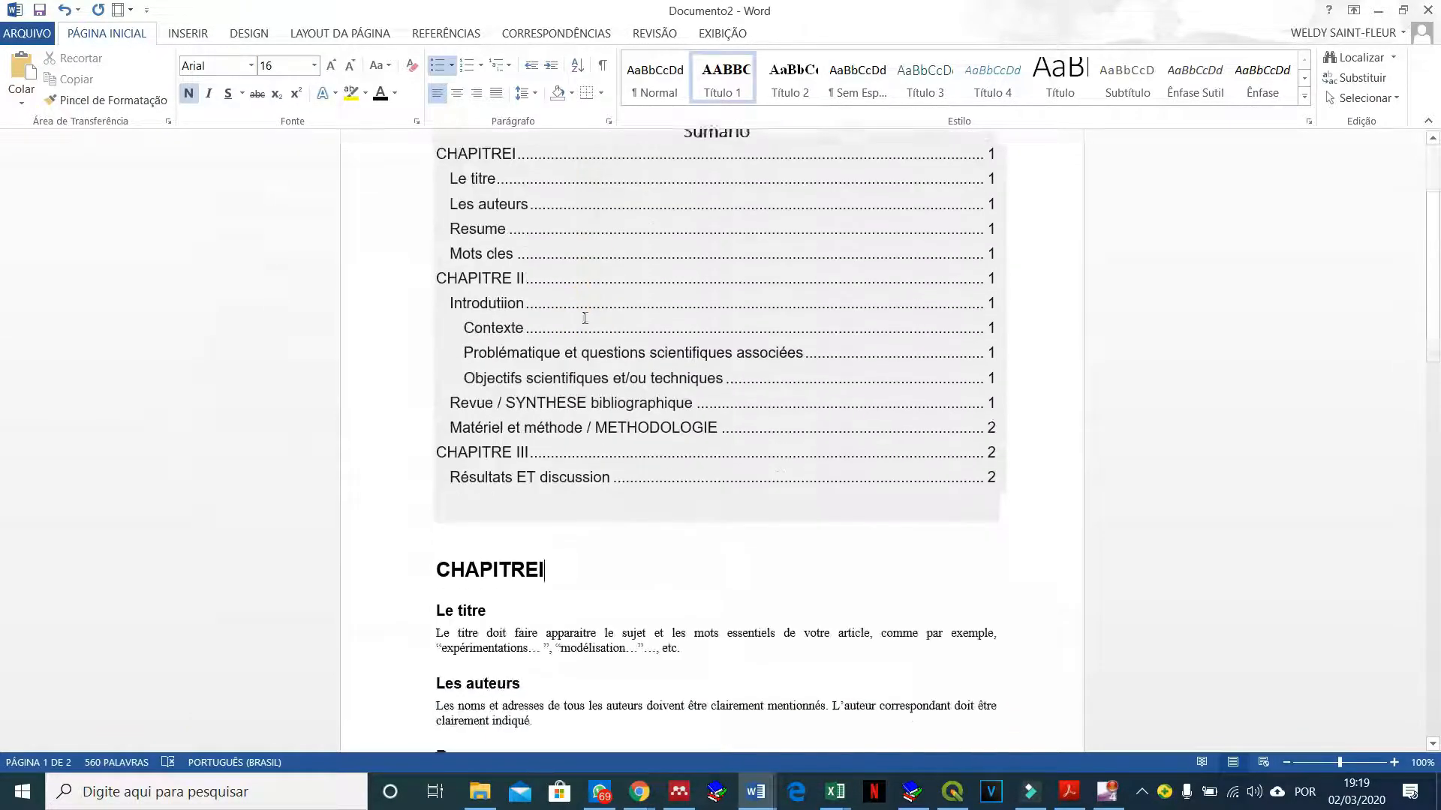
scroll(833, 425, "up", 3)
left_click(740, 440)
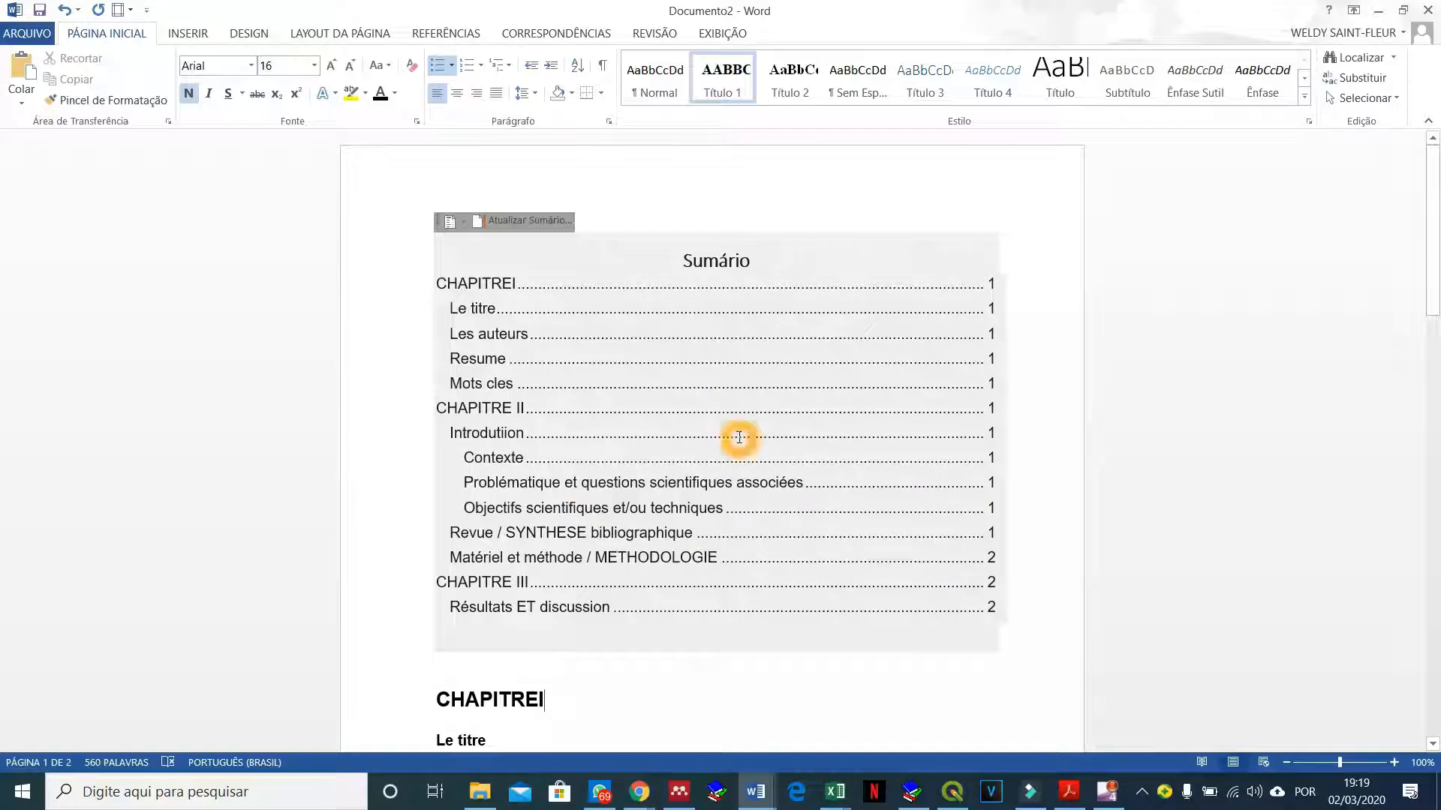
scroll(691, 435, "down", 3)
left_click(668, 521)
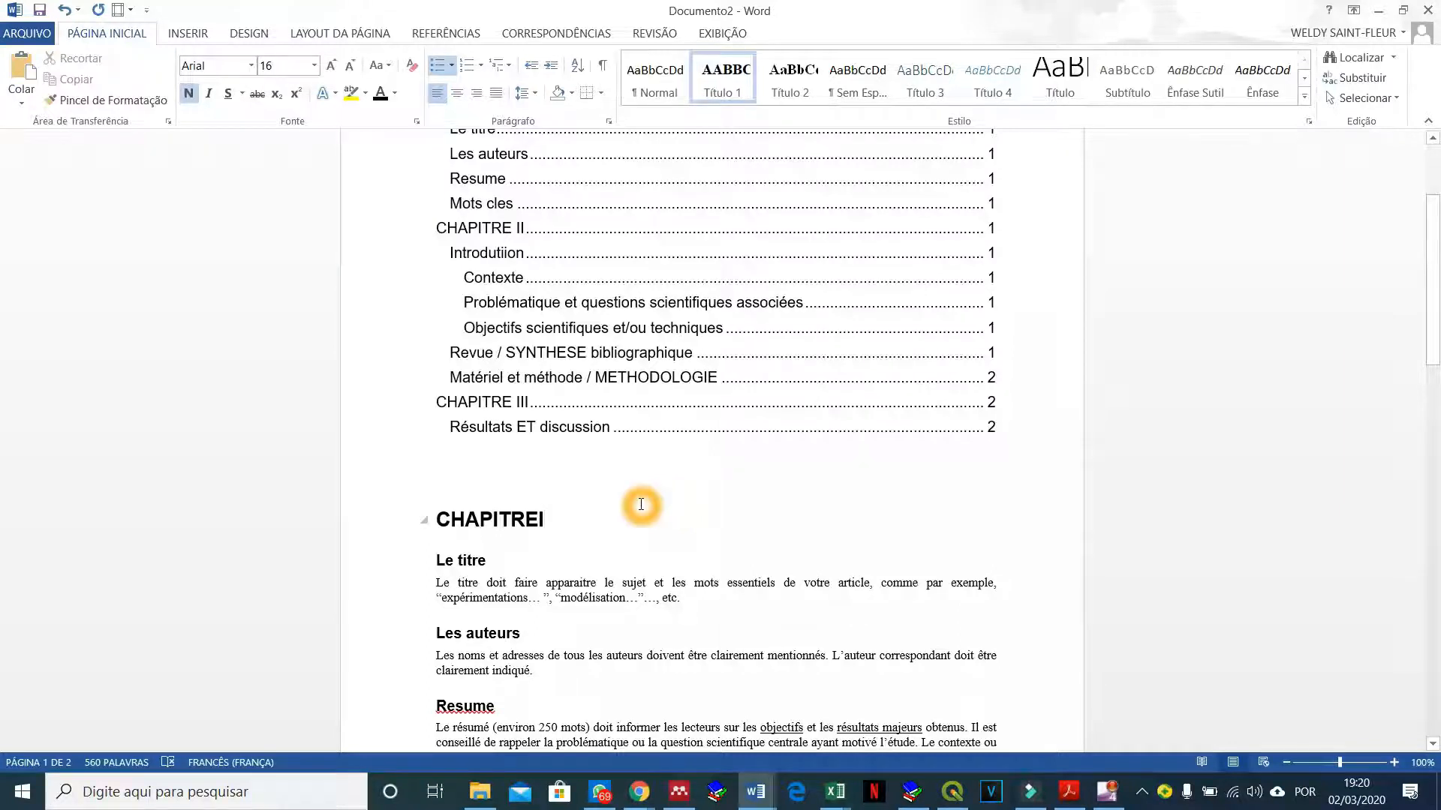
- Number the first three section headings under CHAPITREI as 1. Le titre, 2. Les auteurs and 3. Resume
scroll(644, 501, "down", 2)
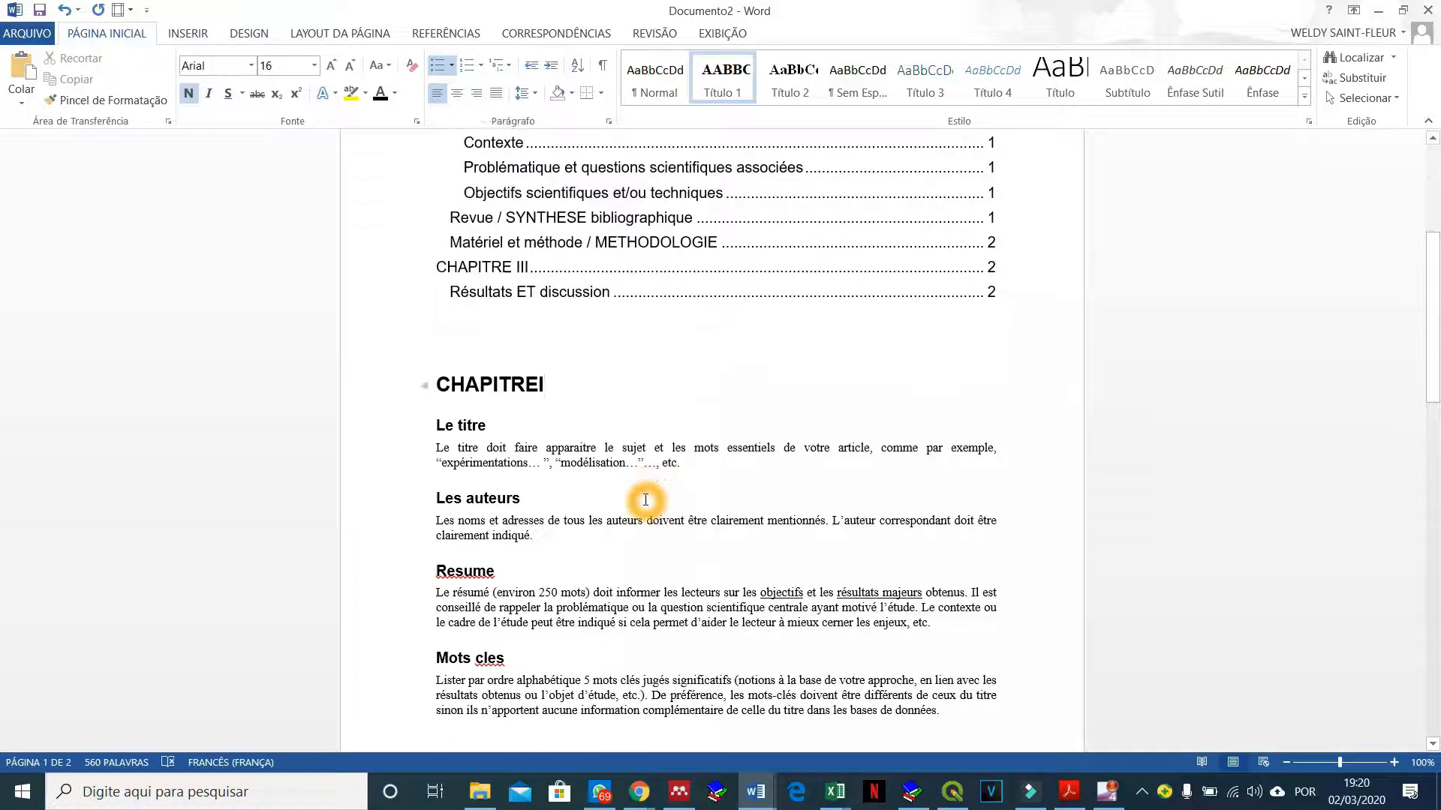
left_click(436, 388)
left_click(436, 426)
left_click(437, 428)
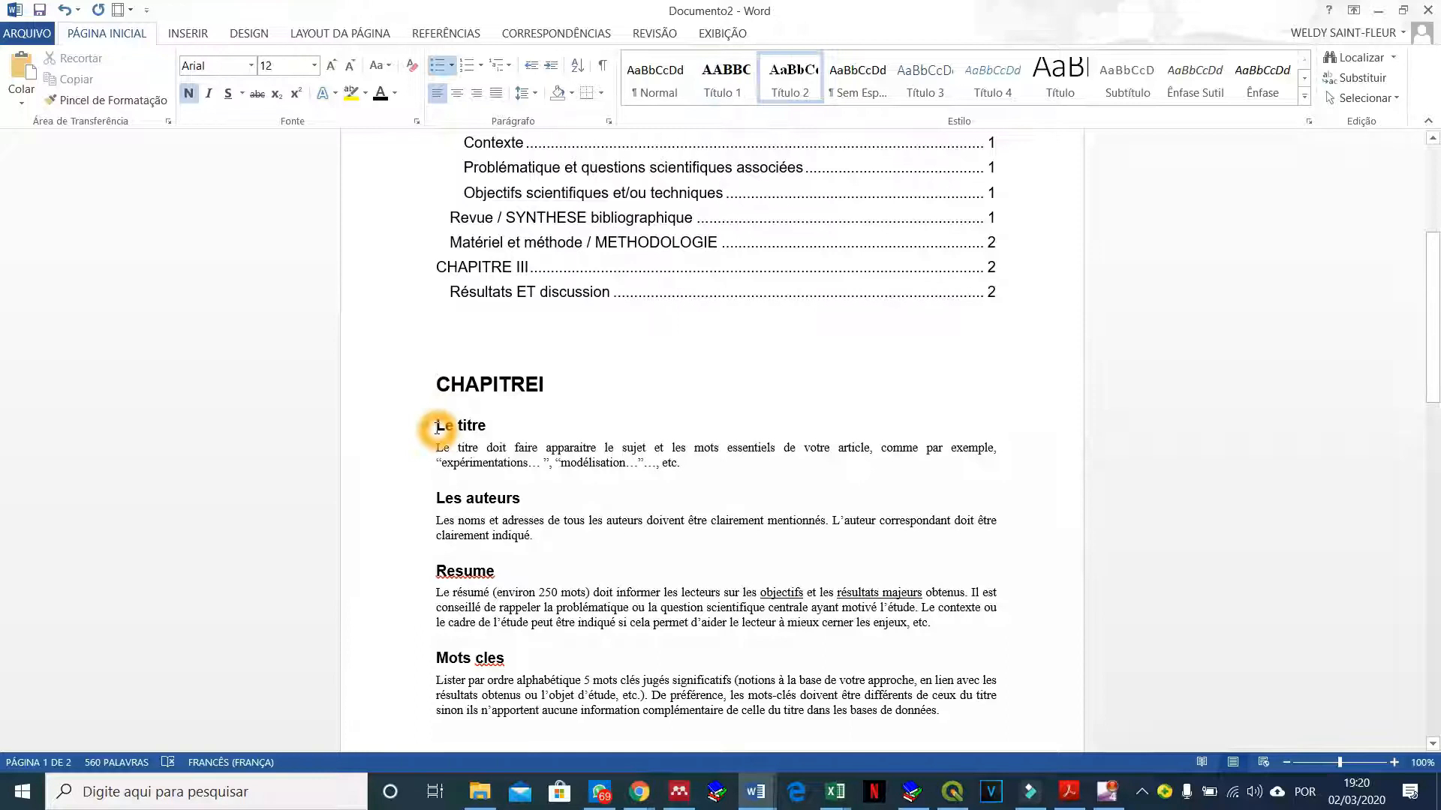
type("1.")
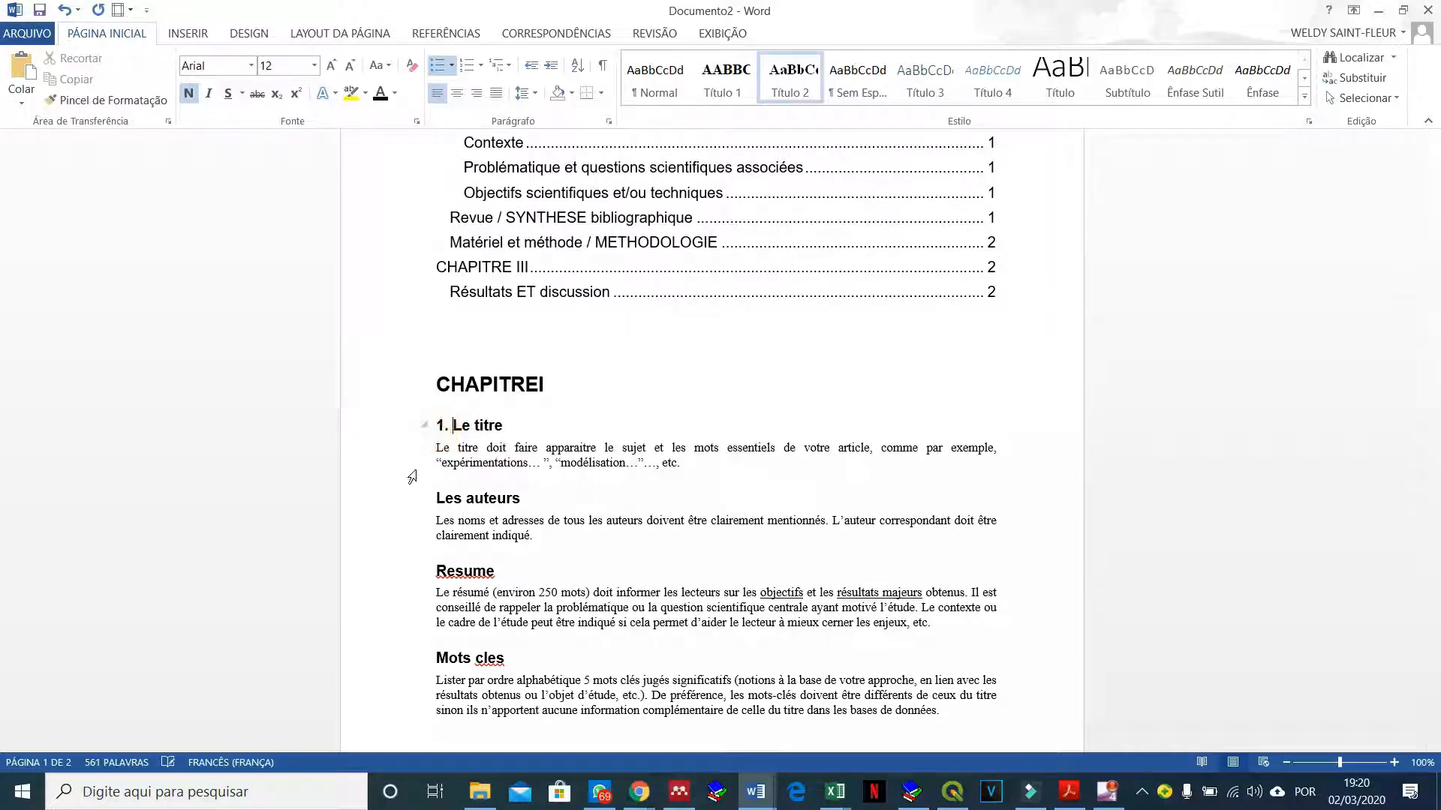
left_click(432, 499)
left_click(440, 492)
type("2.")
scroll(499, 506, "down", 1)
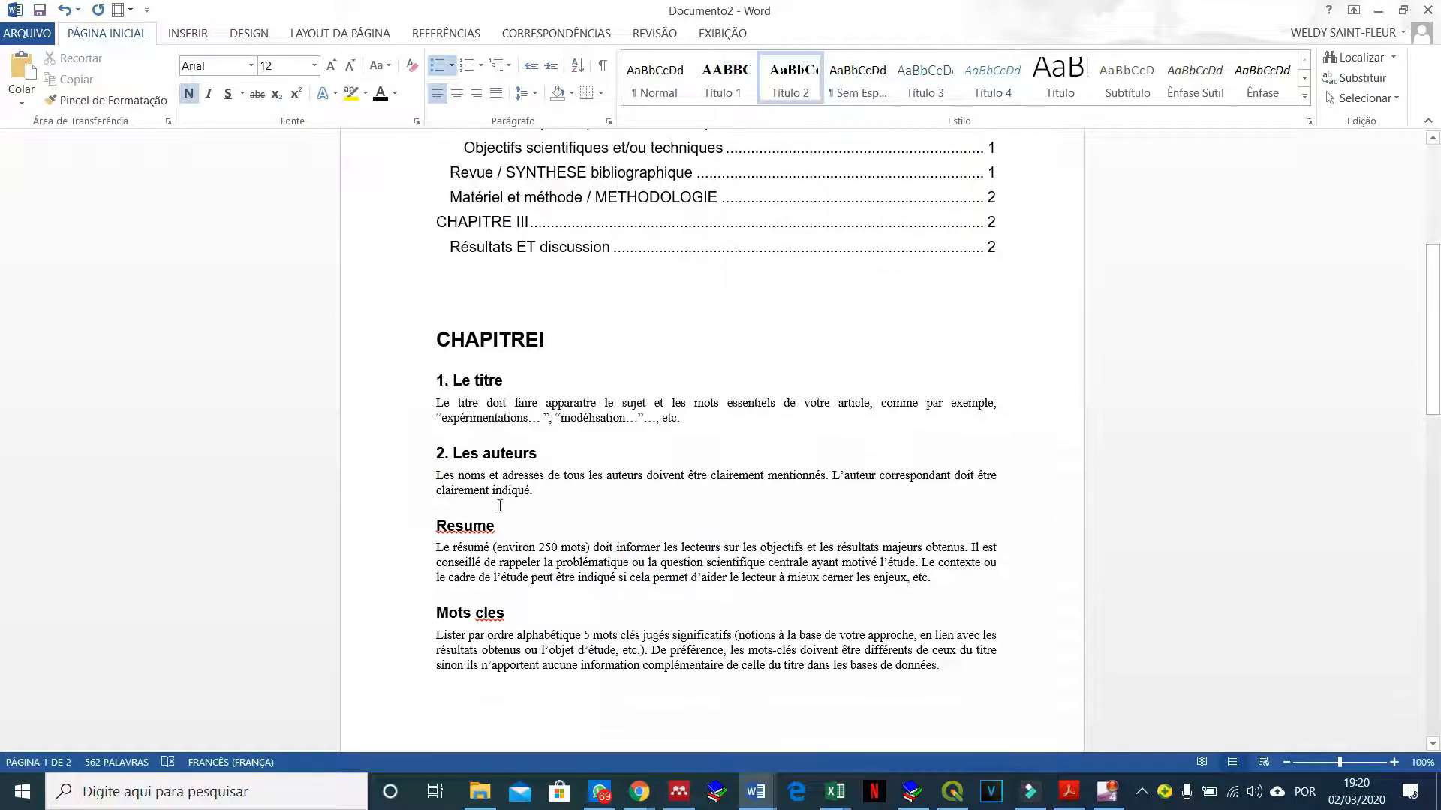
type(".")
scroll(481, 540, "down", 4)
- Update the entire table of contents to include the numbered section headings, and compare it with the text
scroll(482, 478, "up", 12)
left_click(458, 335)
scroll(458, 335, "down", 2)
scroll(586, 543, "down", 3)
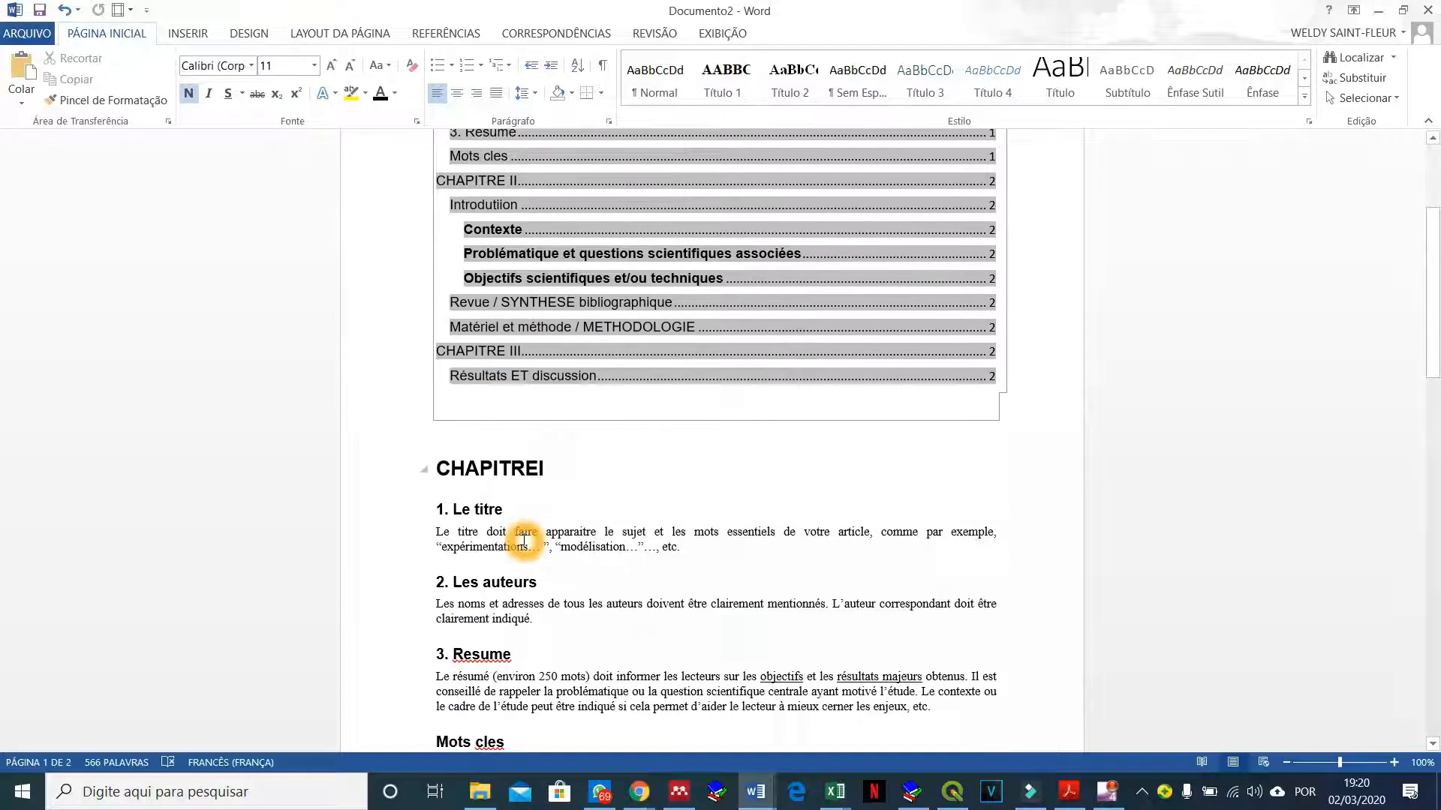
scroll(487, 544, "up", 3)
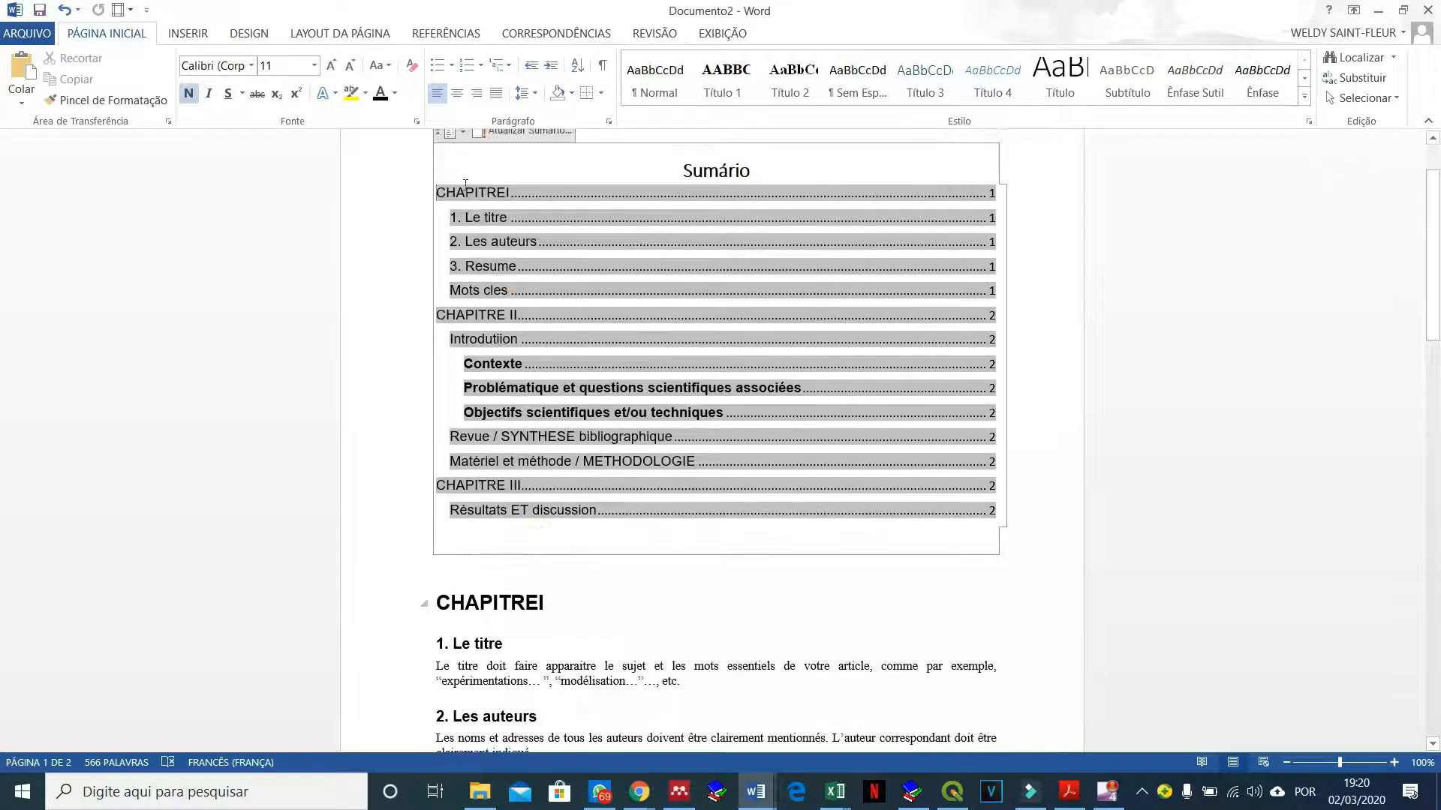